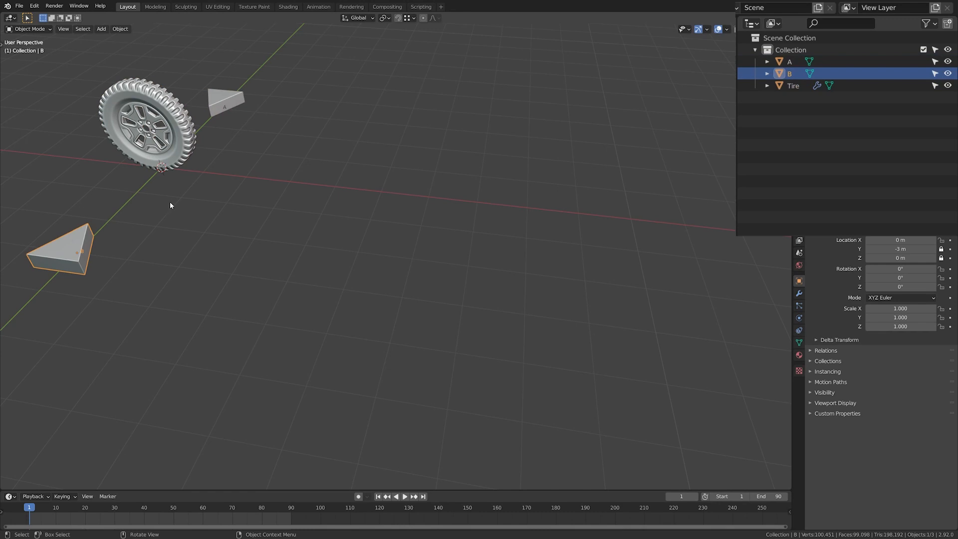
Step: Select the tire and drive its X location with the expression #frame*10/90
click(160, 145)
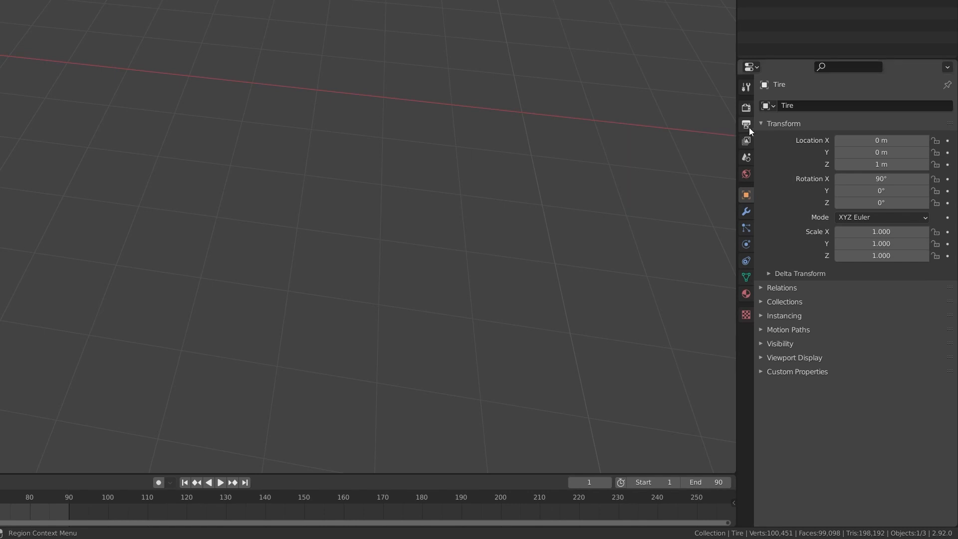
click(746, 125)
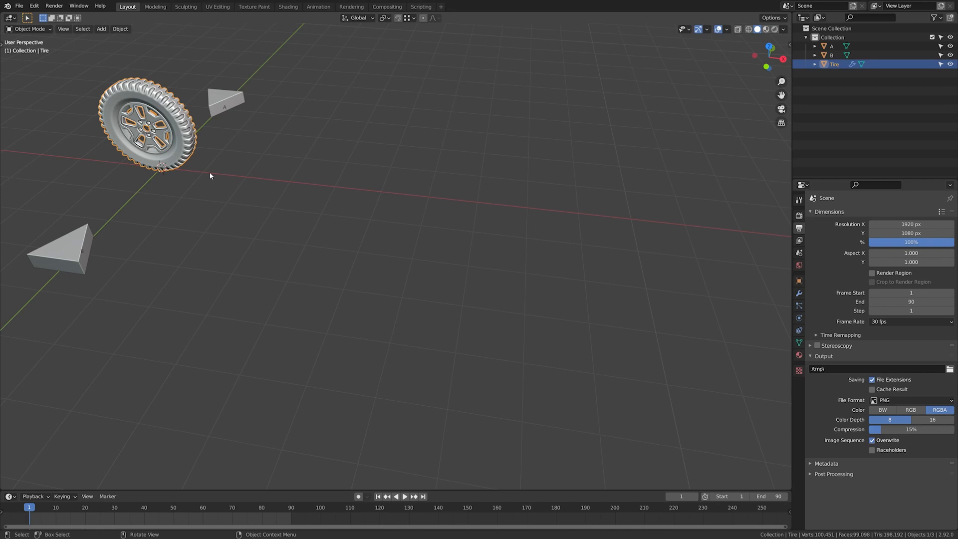
key(n)
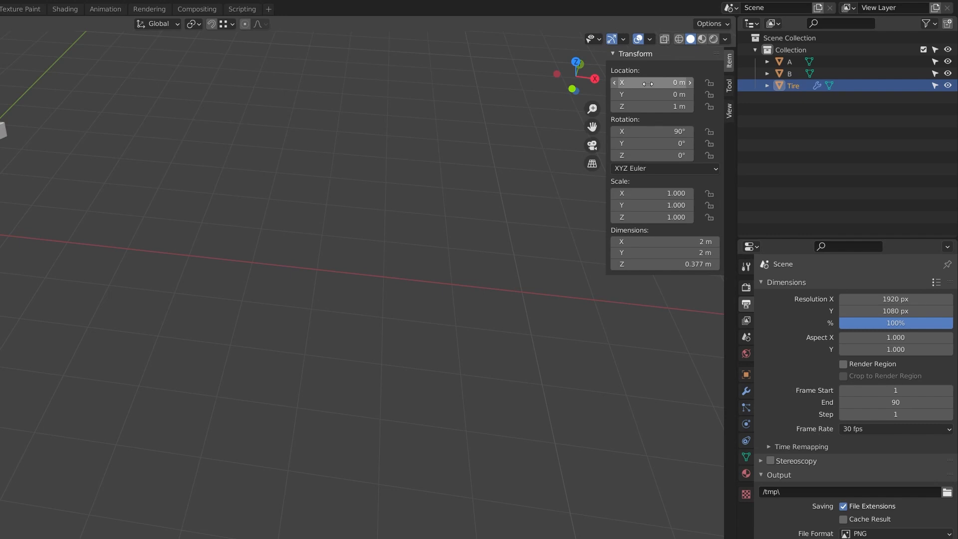
click(649, 83)
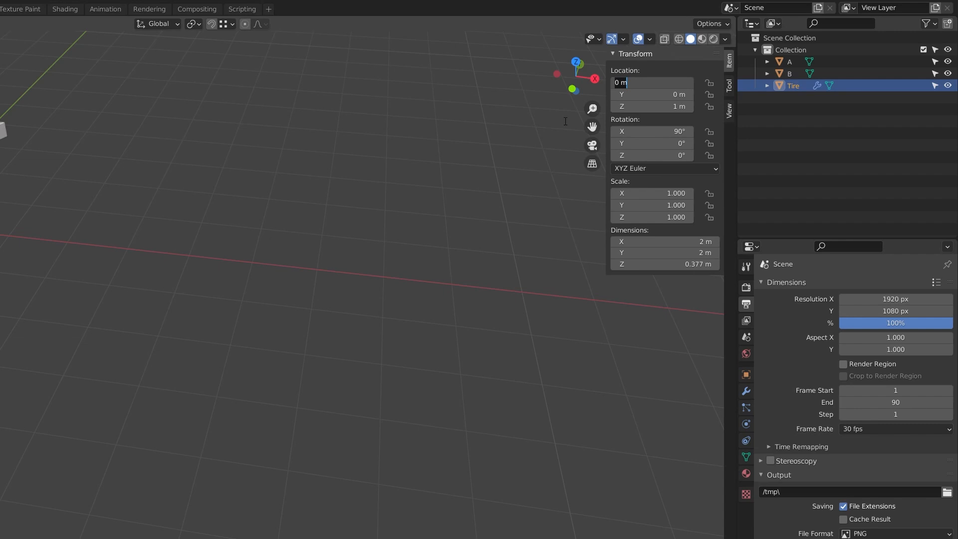
text(#)
text(frame)
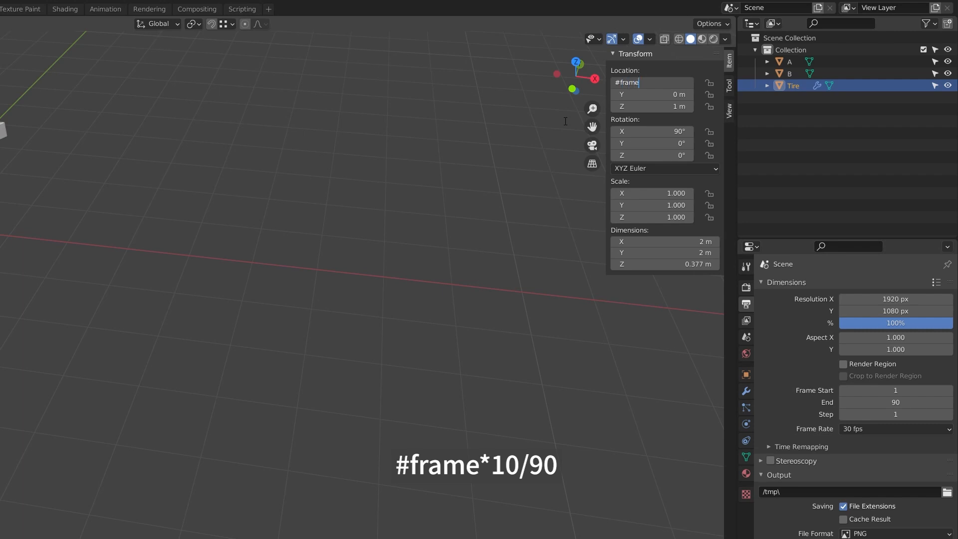
text(*10/90)
key(Return)
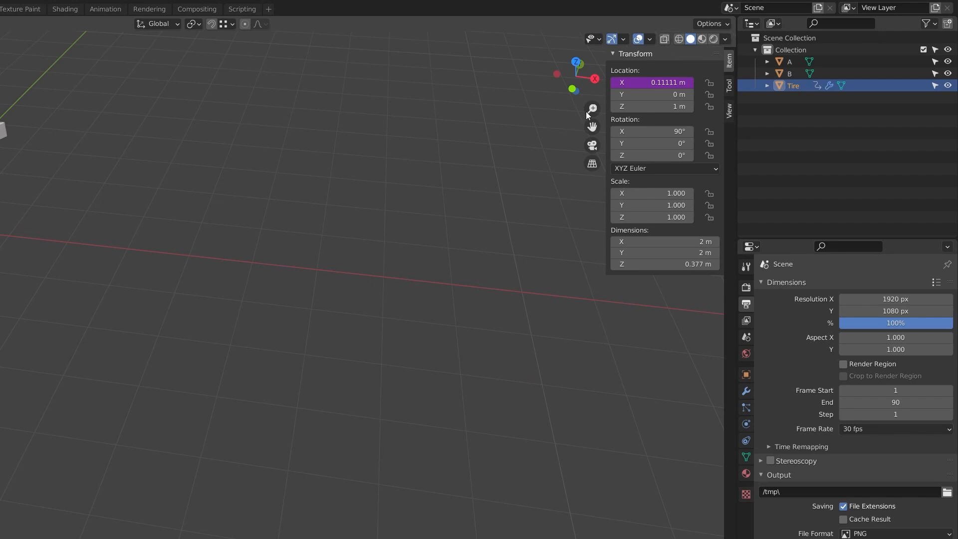
click(641, 83)
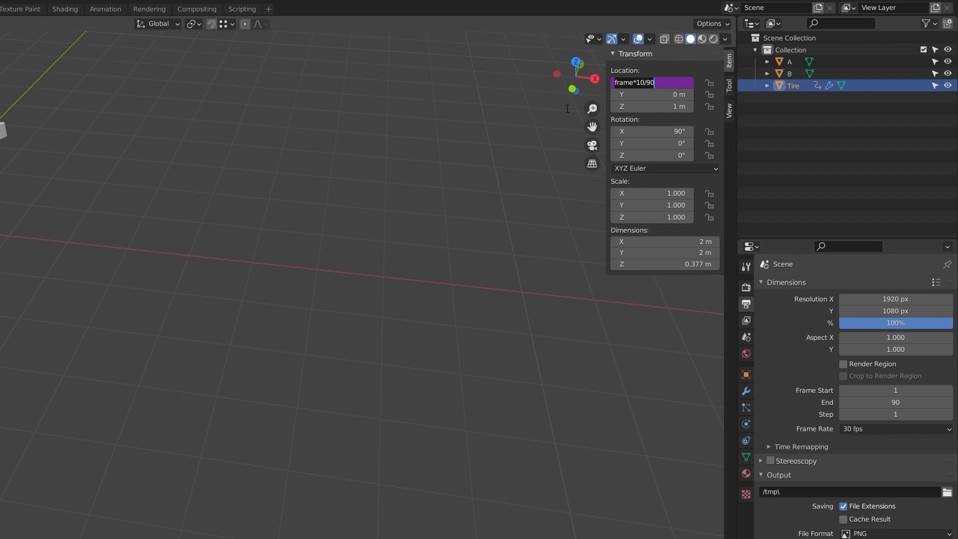
key(Return)
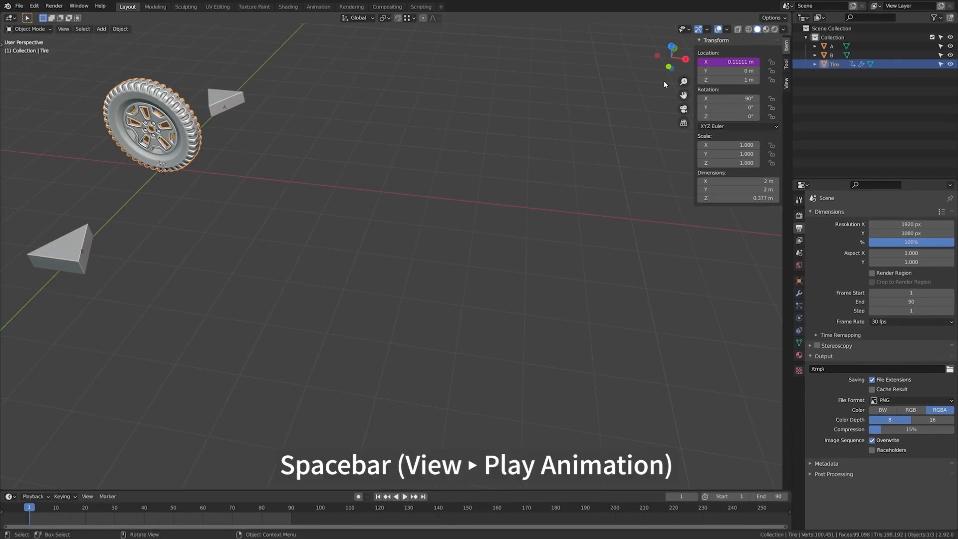
Step: Play the animation to check the tire's movement along X, stop it and return to the first frame
key(space)
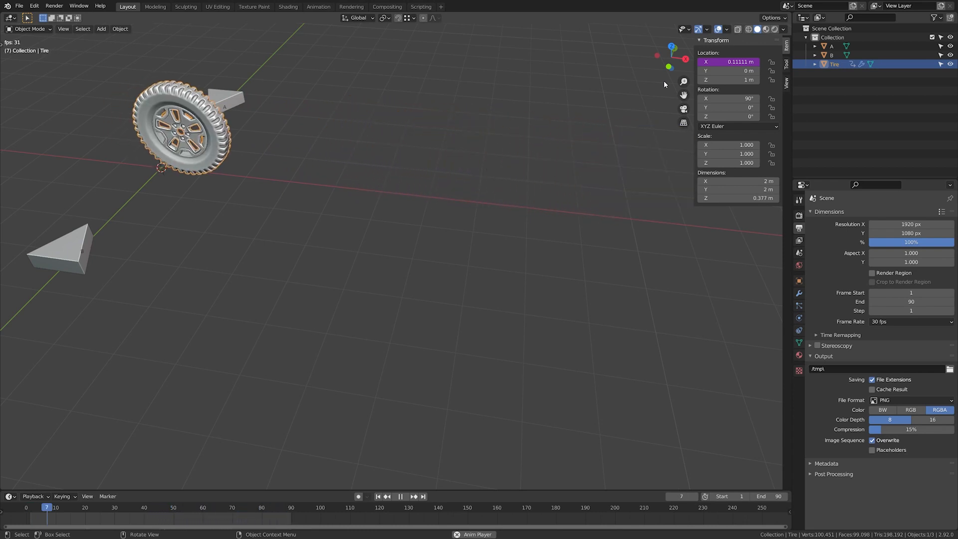
key(space)
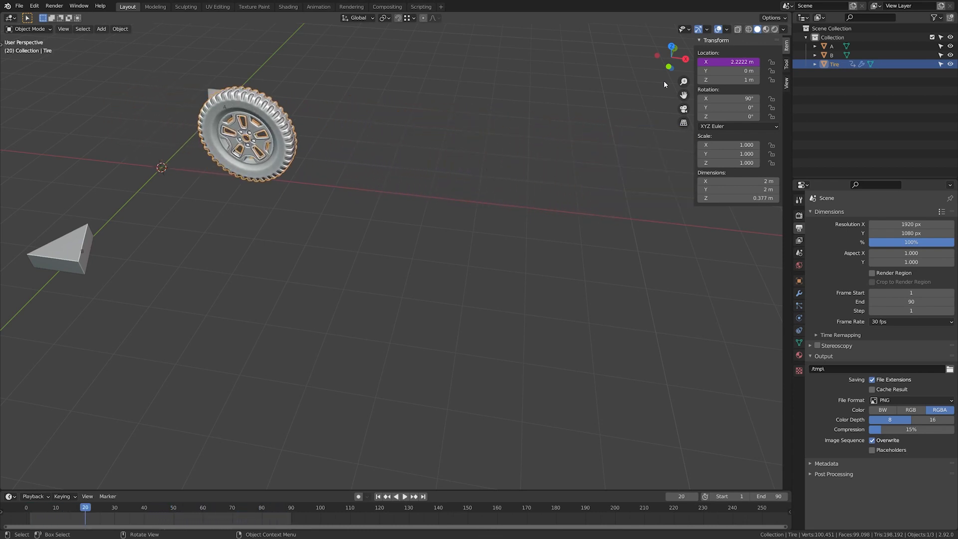
key(shift+Left)
key(shift+Left)
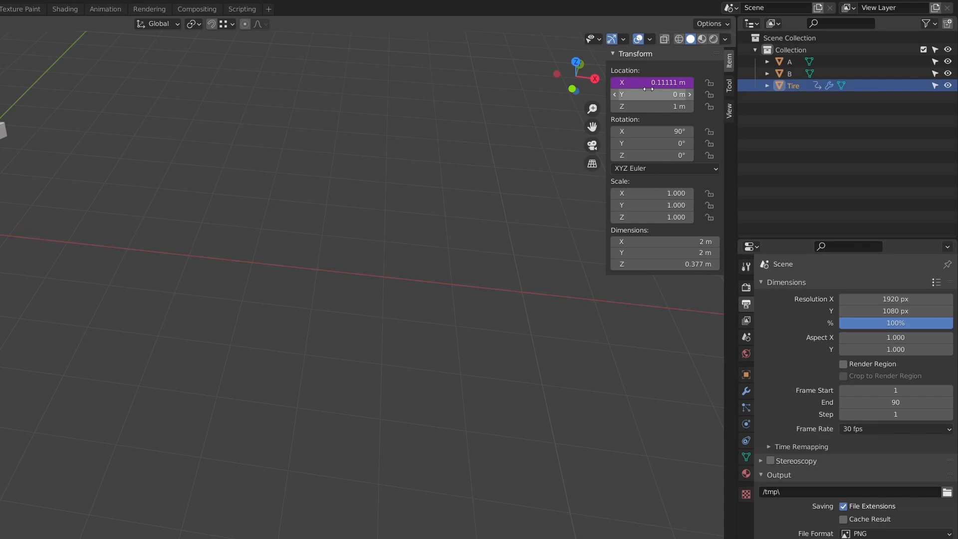
Step: Inspect the driver settings of the tire's X location in the Edit Driver pop-up and dismiss it
right_click(651, 82)
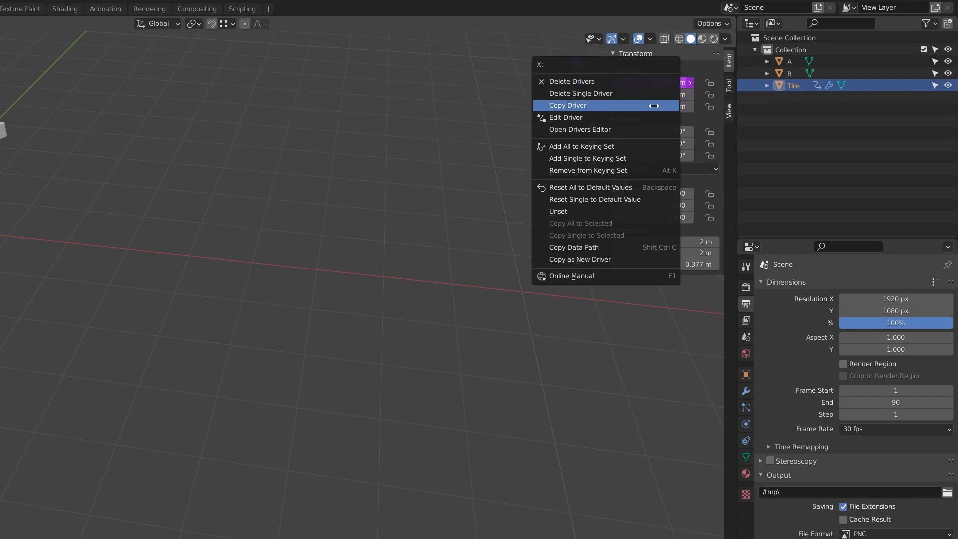
click(653, 117)
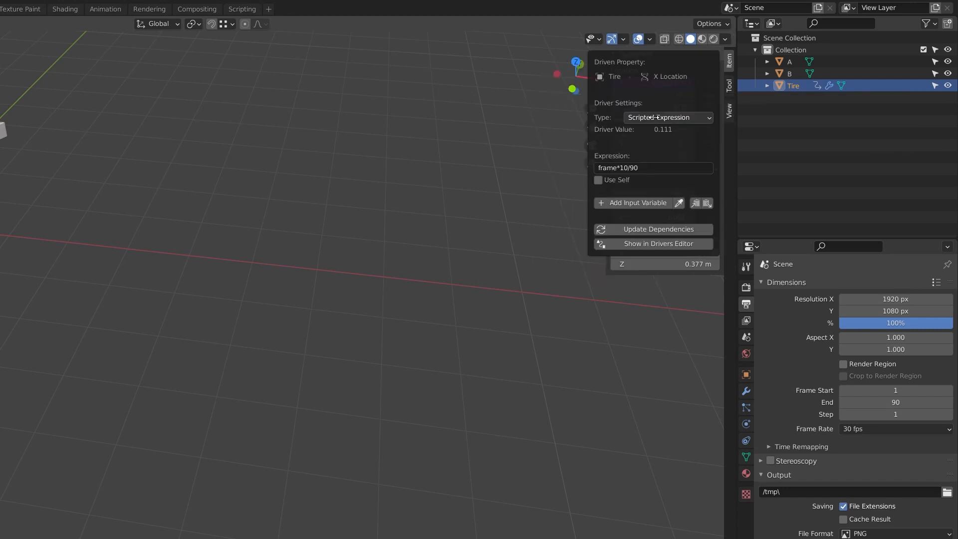
drag(669, 60, 513, 78)
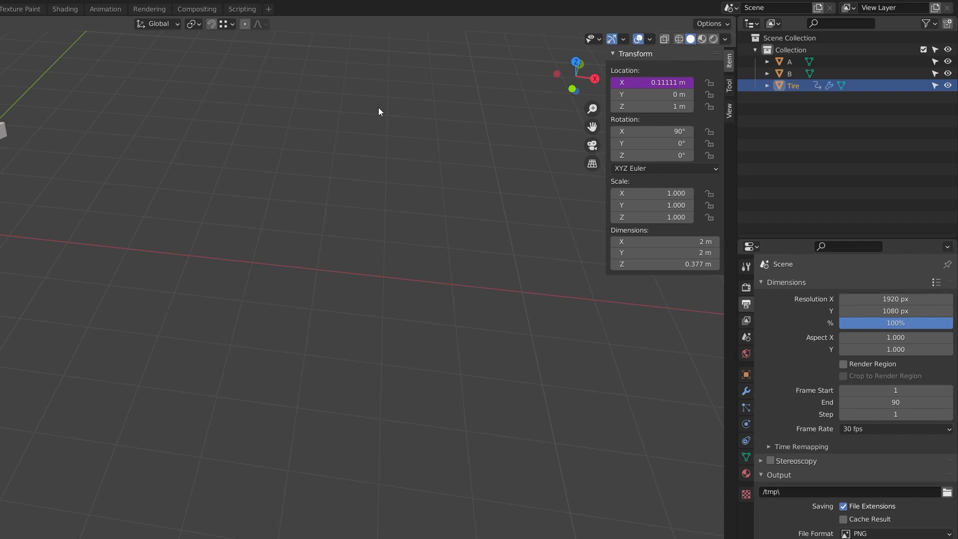
Step: View the X location driver in a separate Drivers Editor window, then close that window
right_click(639, 82)
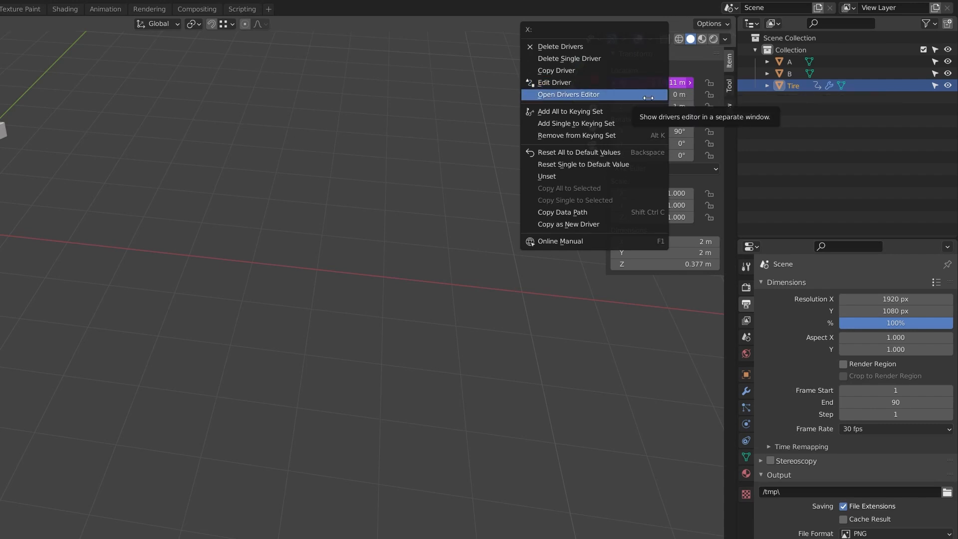
click(648, 98)
drag(659, 11, 408, 83)
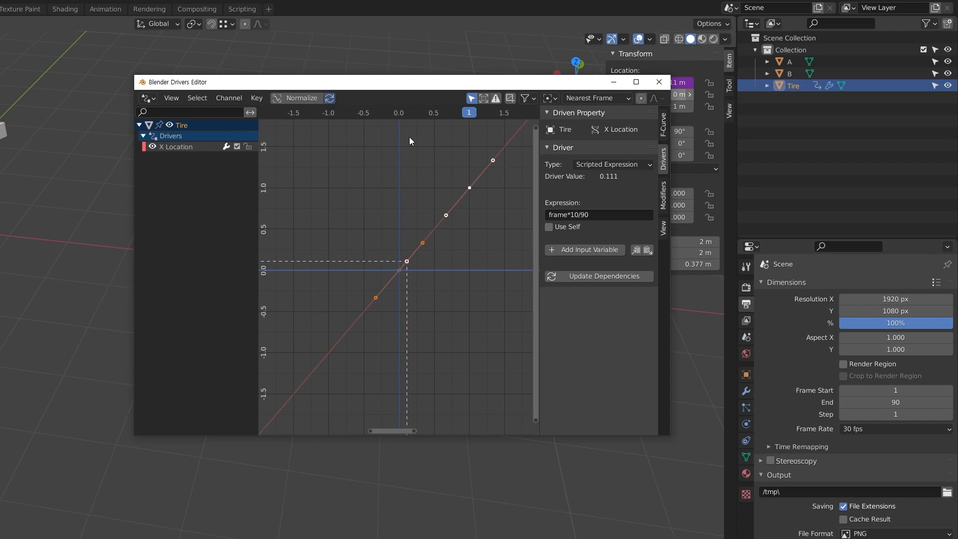
click(659, 82)
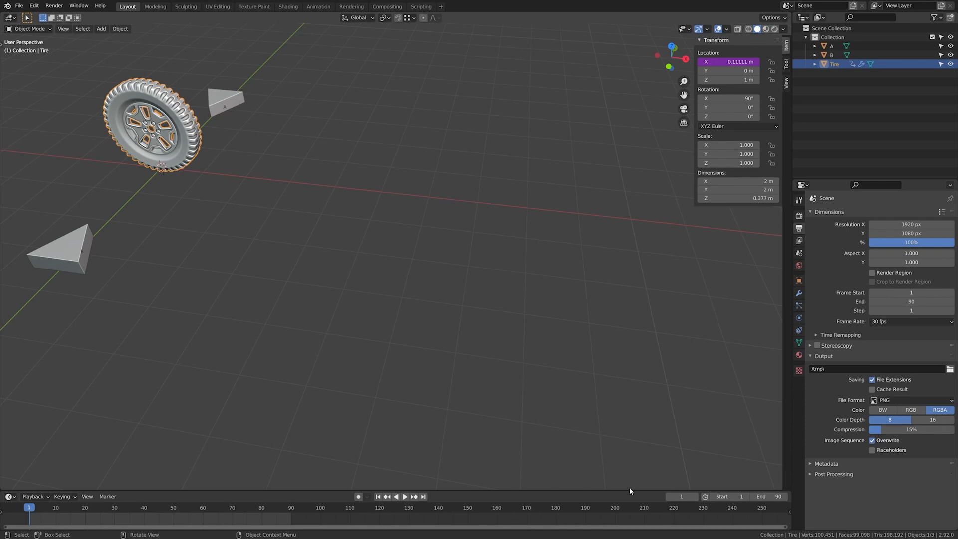
Step: Enlarge the timeline area beneath the 3D viewport and change it to the Drivers editor
drag(629, 489, 641, 301)
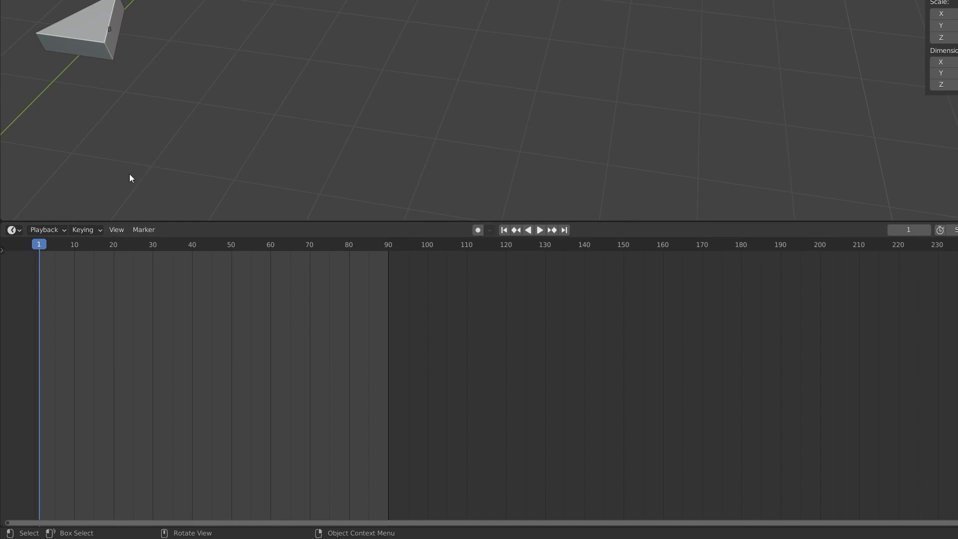
click(17, 232)
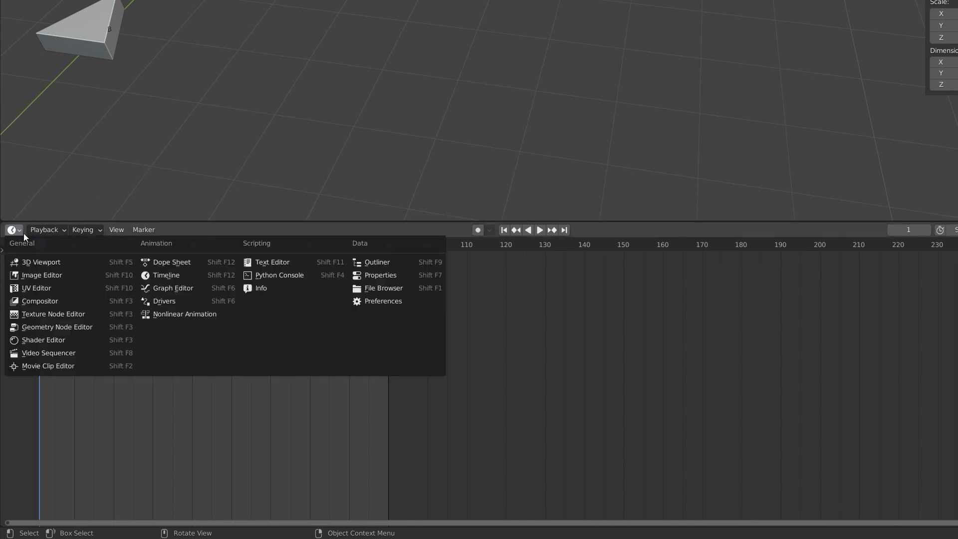
click(188, 299)
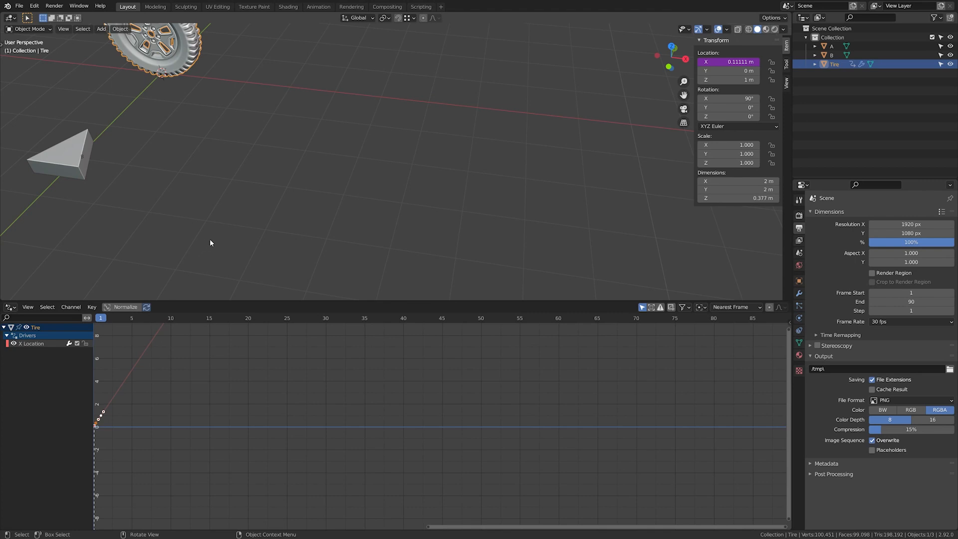
shift+middle_drag(242, 199, 241, 250)
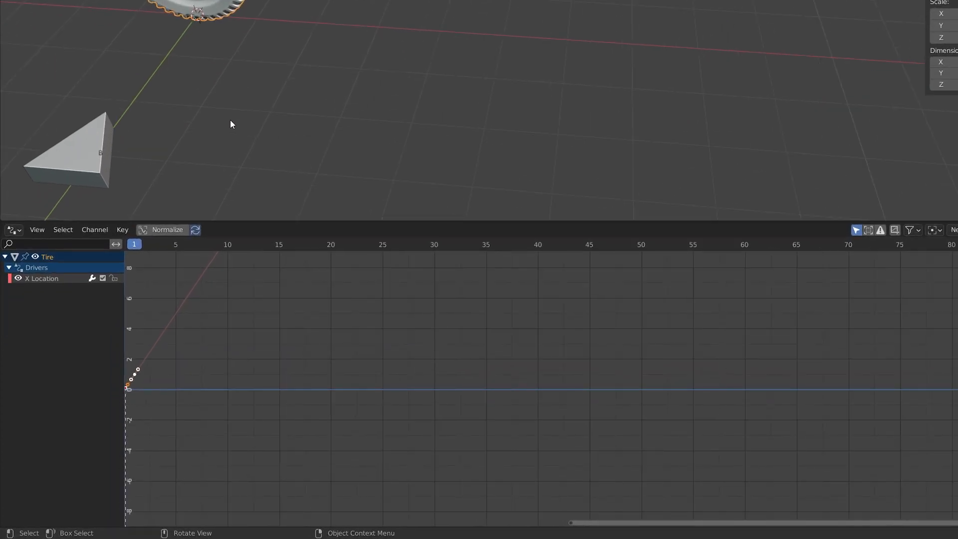
Step: Show the driver settings of the tire's X Location channel in the Drivers editor and examine the available driver types
click(65, 279)
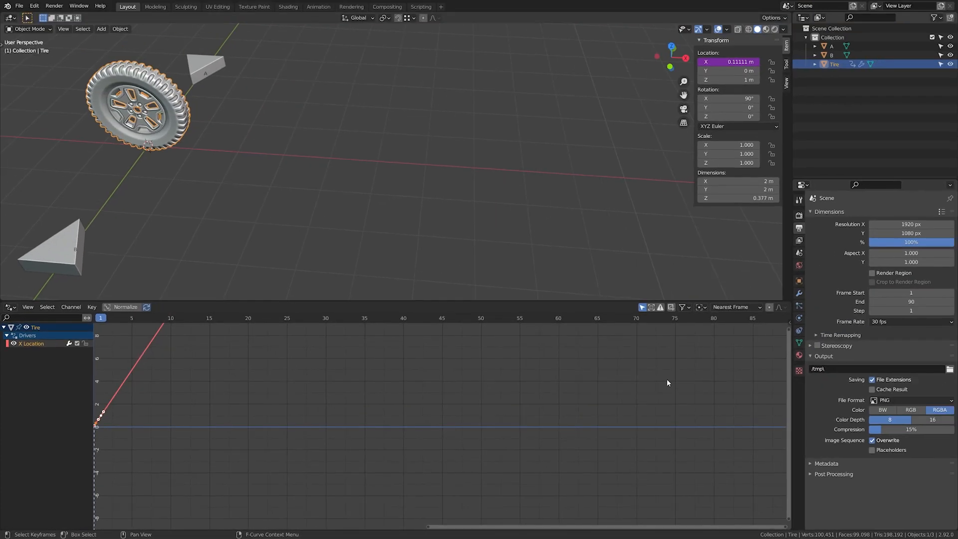
key(n)
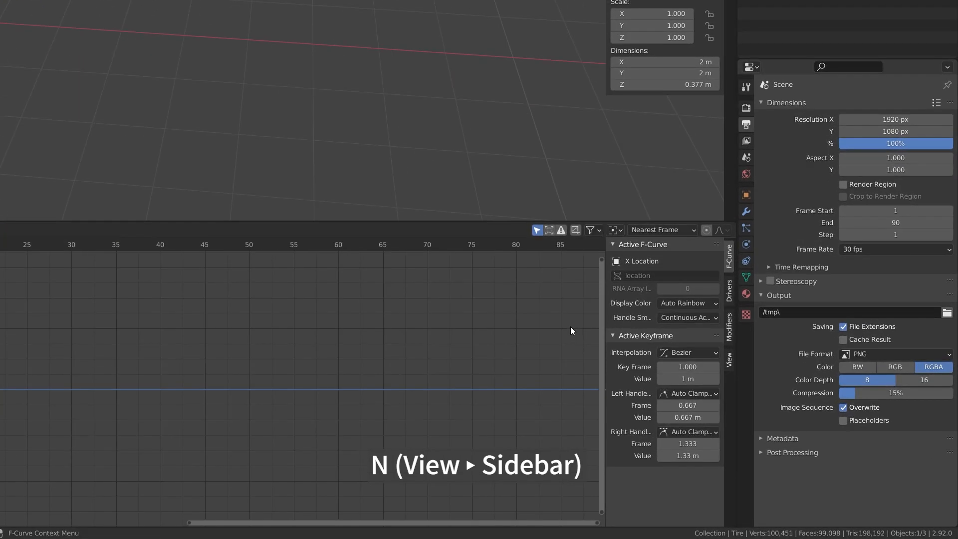
click(729, 295)
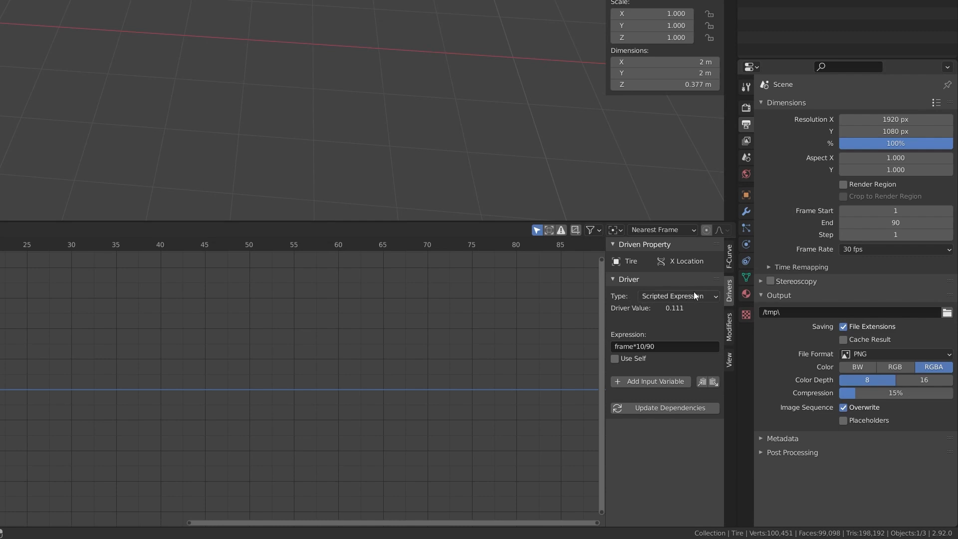
click(716, 298)
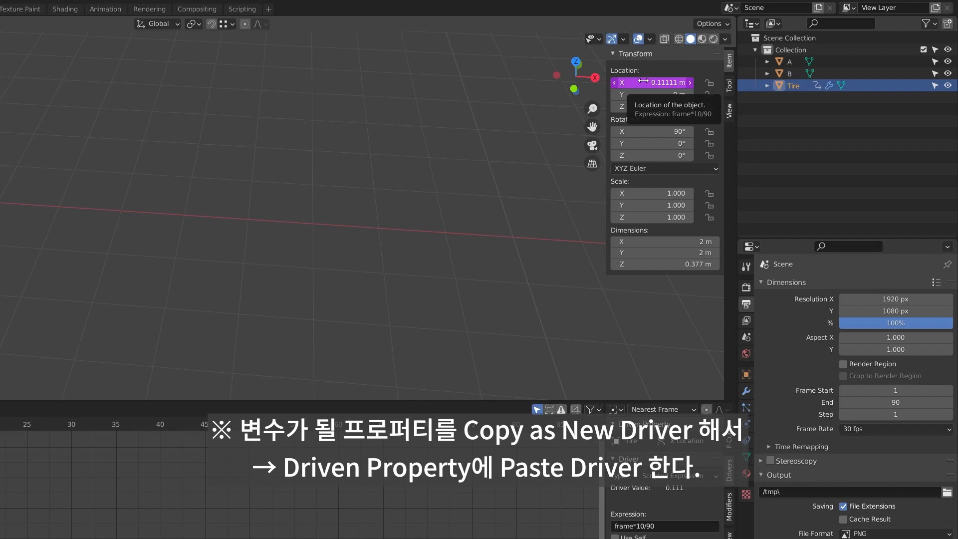
Step: Copy the tire's X location as a new driver and paste it onto the Y rotation
right_click(643, 81)
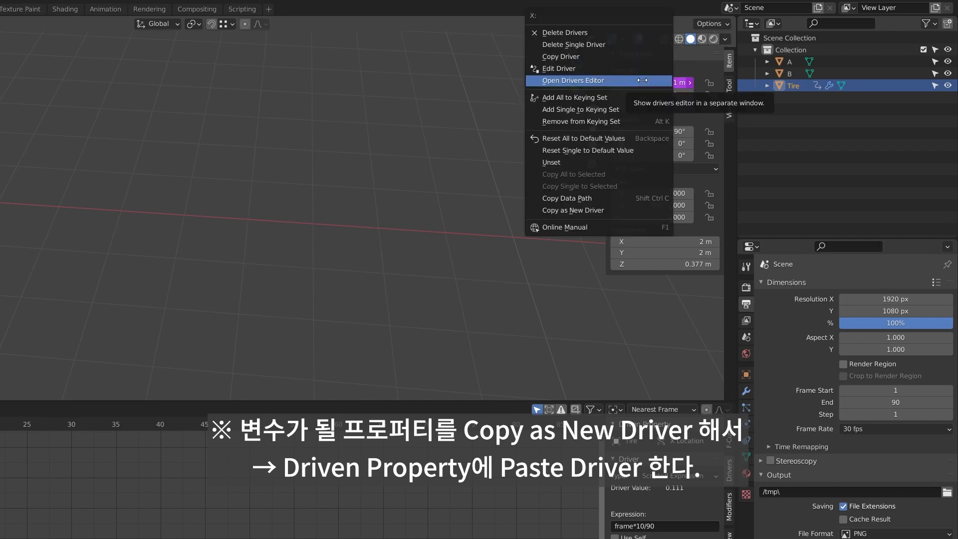
click(638, 213)
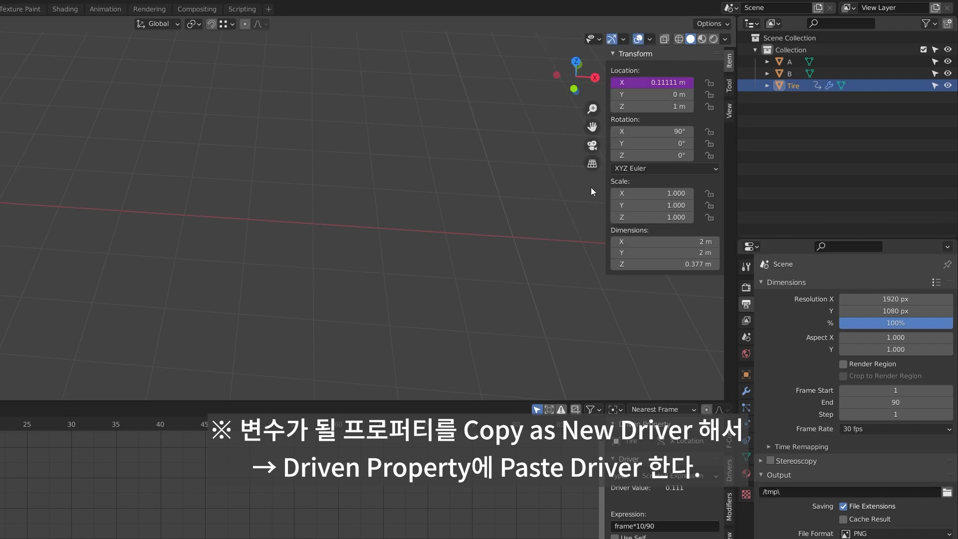
right_click(656, 147)
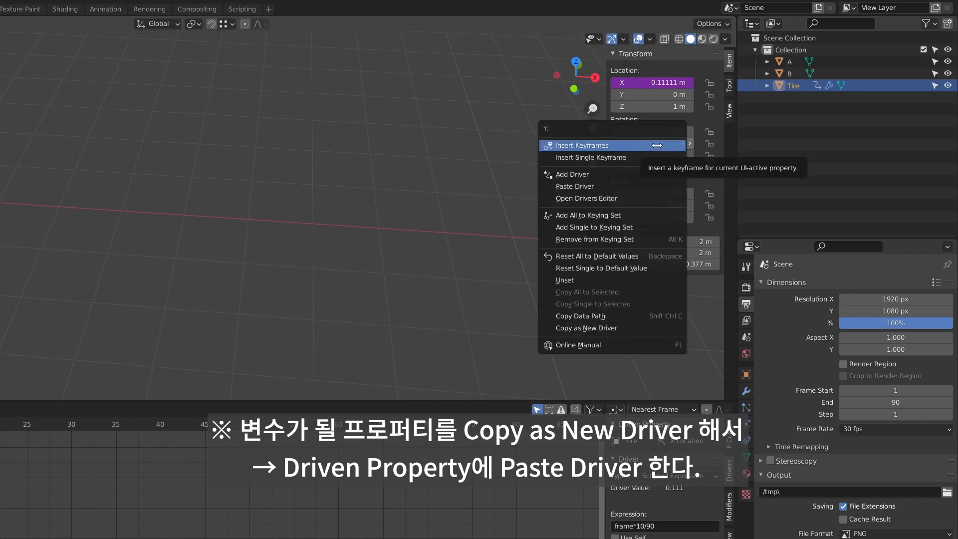
click(653, 186)
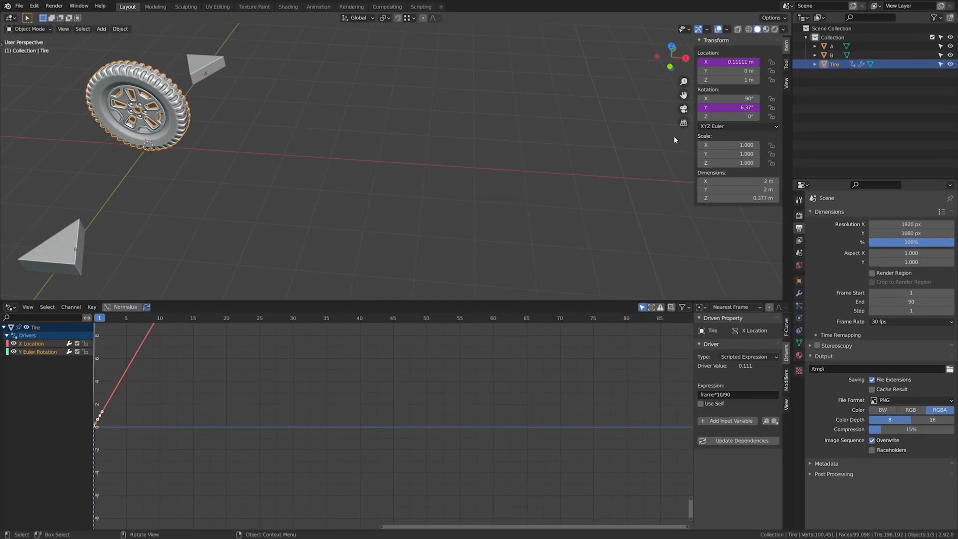
Step: Play the animation to check that the tire rotates while moving, stop it and return to the first frame
key(space)
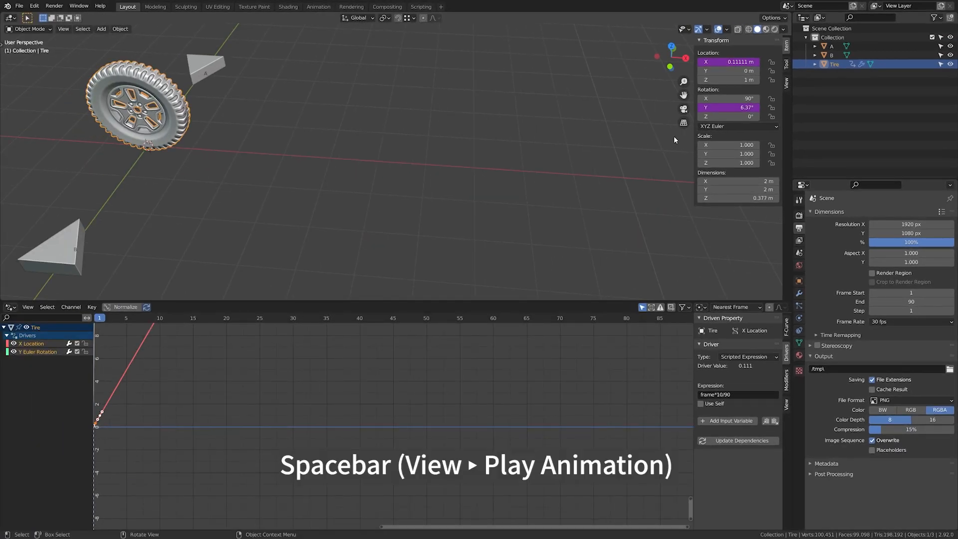
key(space)
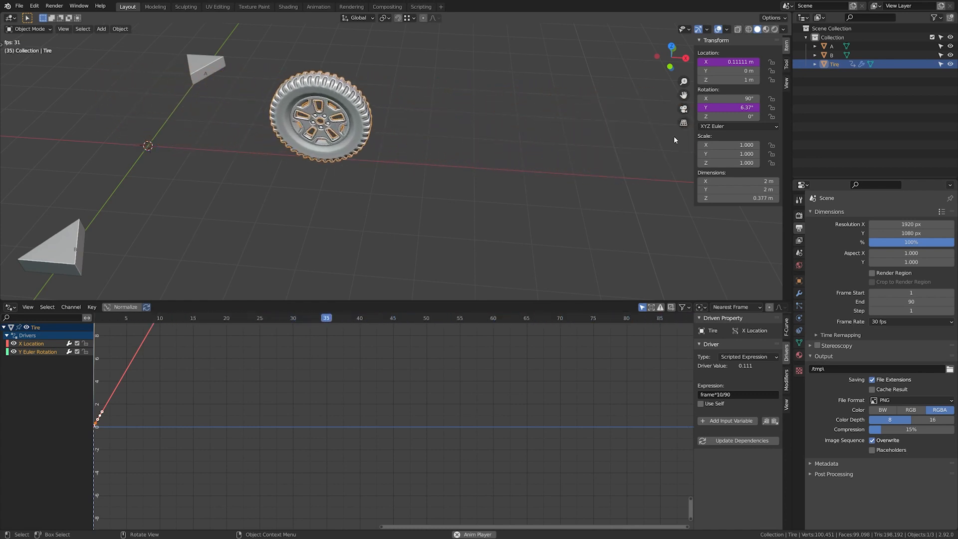
key(space)
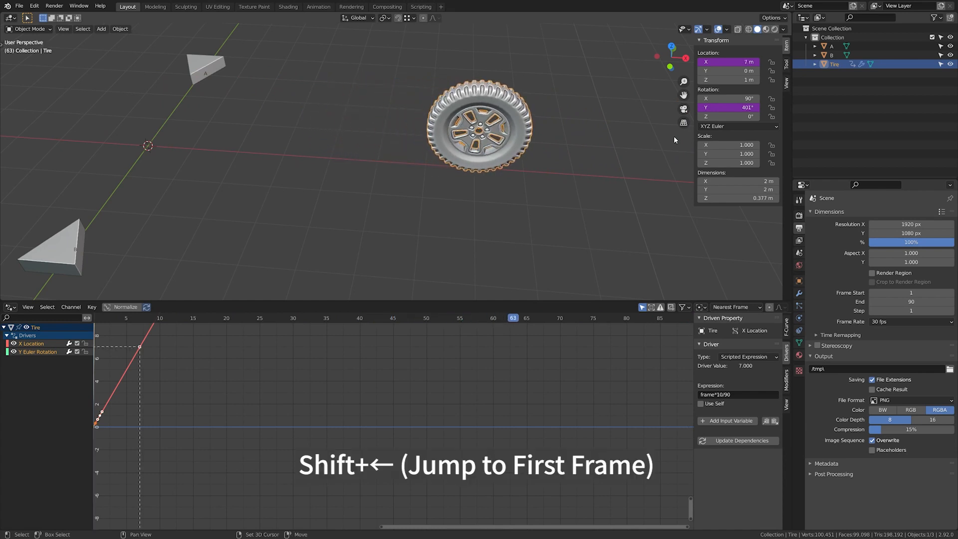
key(shift+Left)
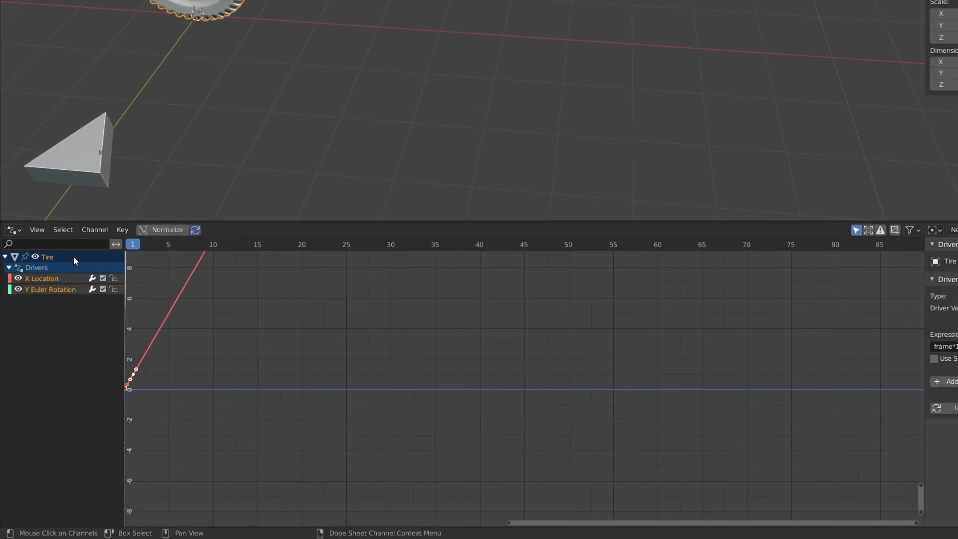
Step: Select the Y Euler Rotation channel and examine the type options of its driver
click(65, 292)
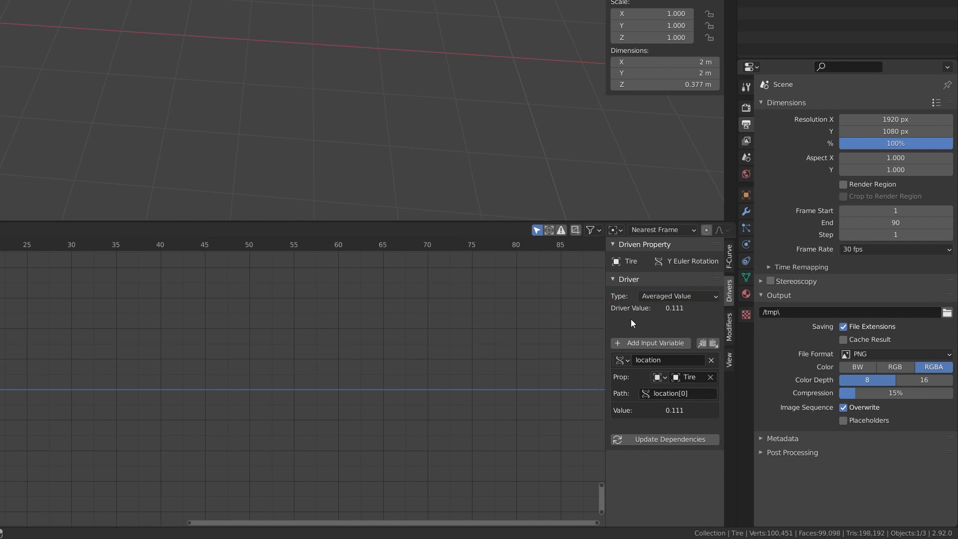
click(708, 296)
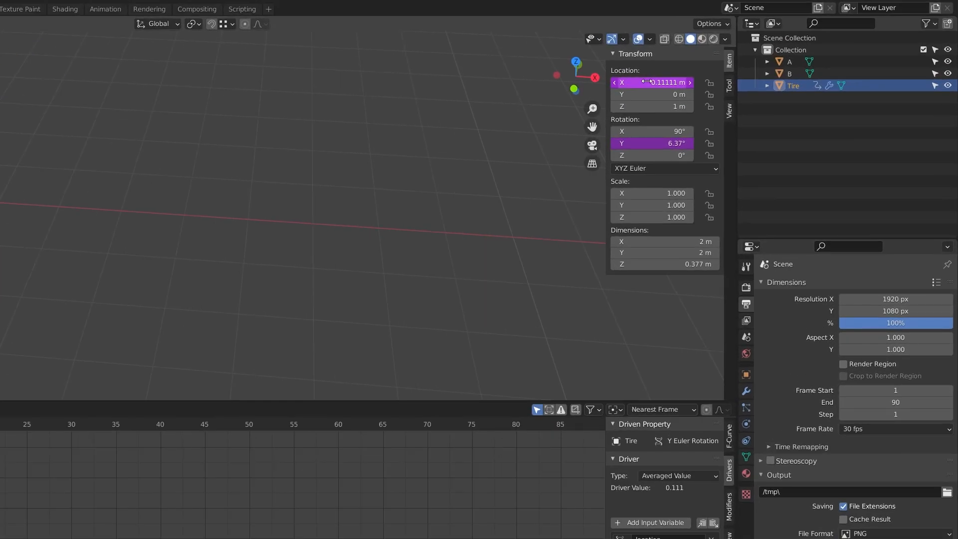
Step: Delete the single driver on the tire's X location and set that location to 0 m
right_click(646, 81)
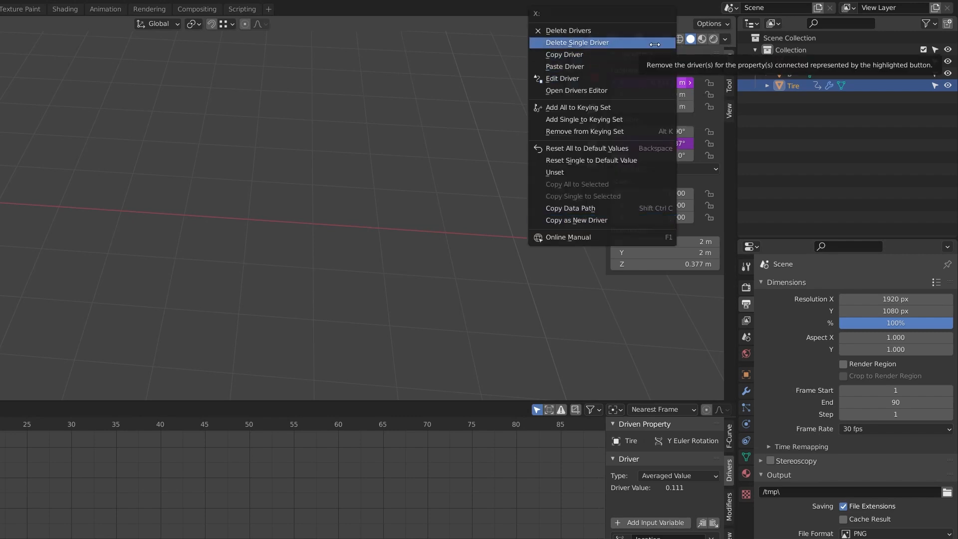
click(654, 44)
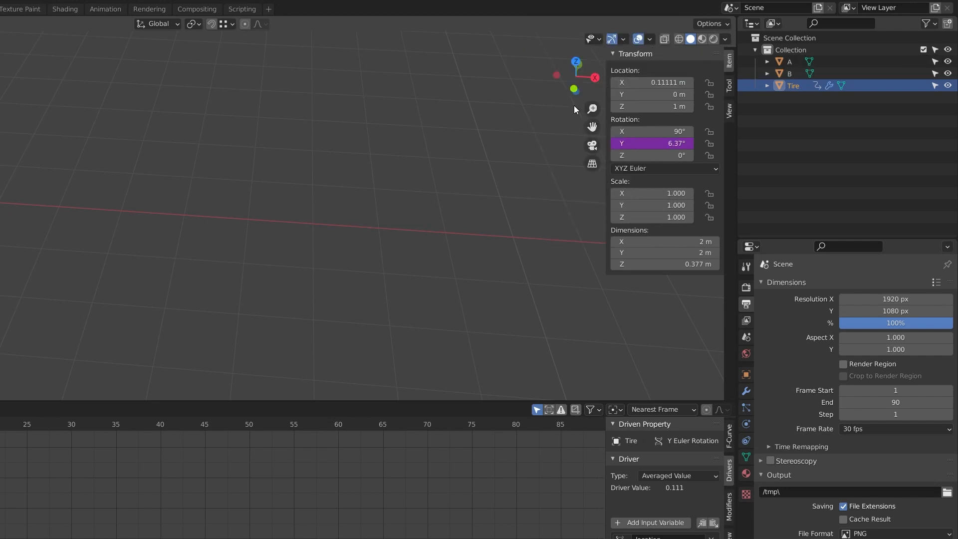
click(649, 83)
text(0)
key(Return)
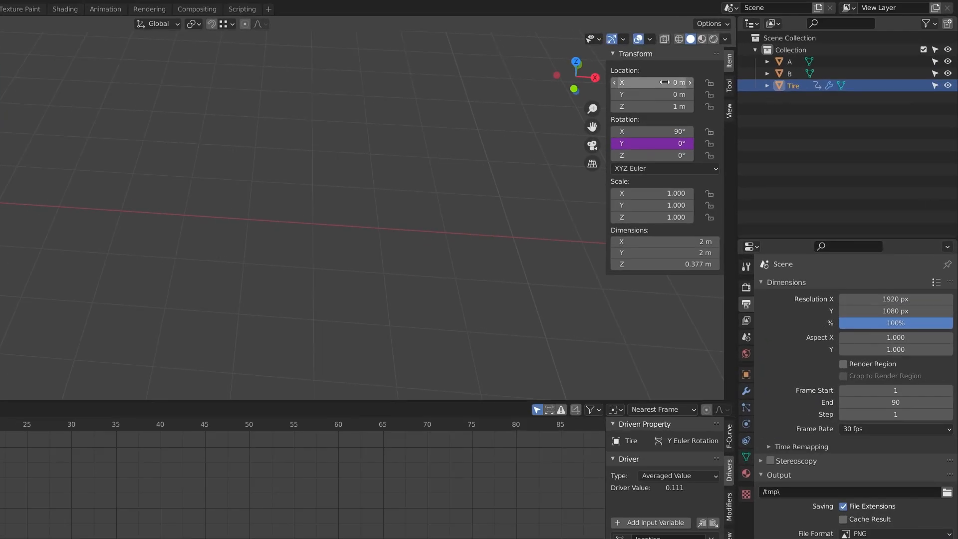
Step: Add a new driver to the tire's X location and select its channel in the Drivers editor
right_click(664, 82)
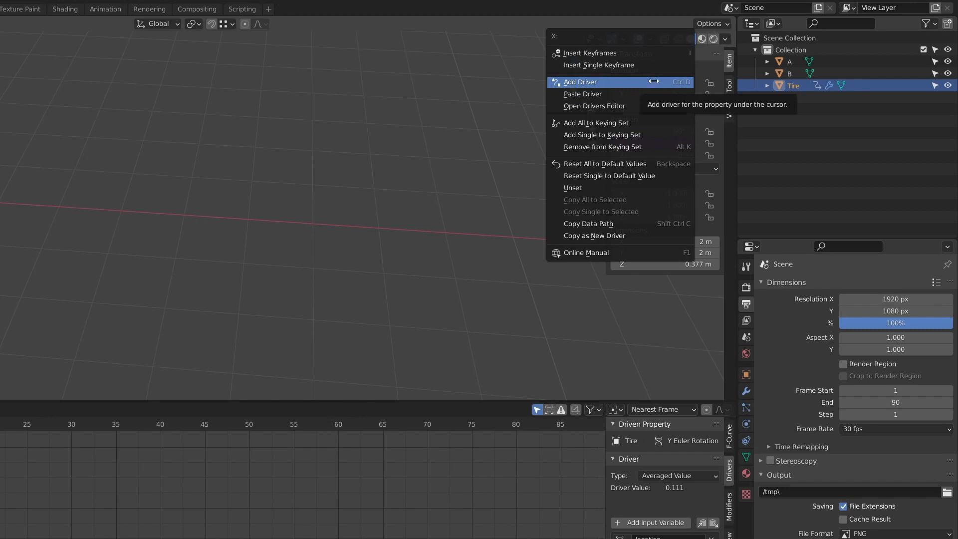
click(664, 82)
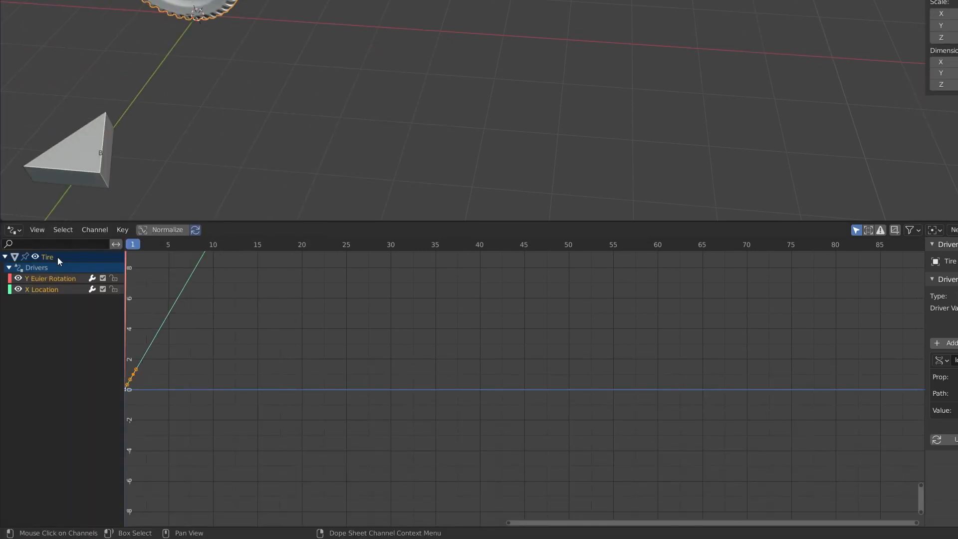
click(63, 291)
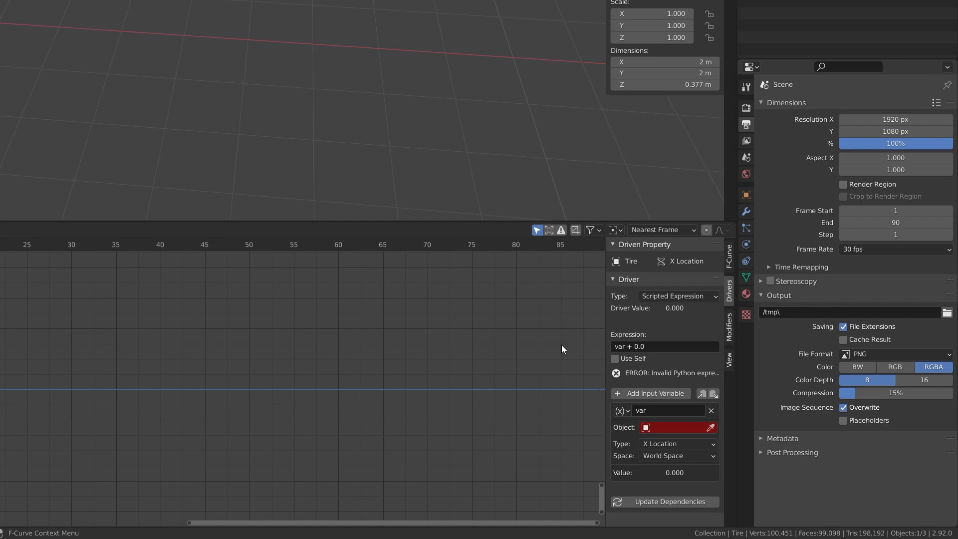
Step: Rename the driver's input variable to a and make it a Transform Channel reading the X Location of object A
click(652, 411)
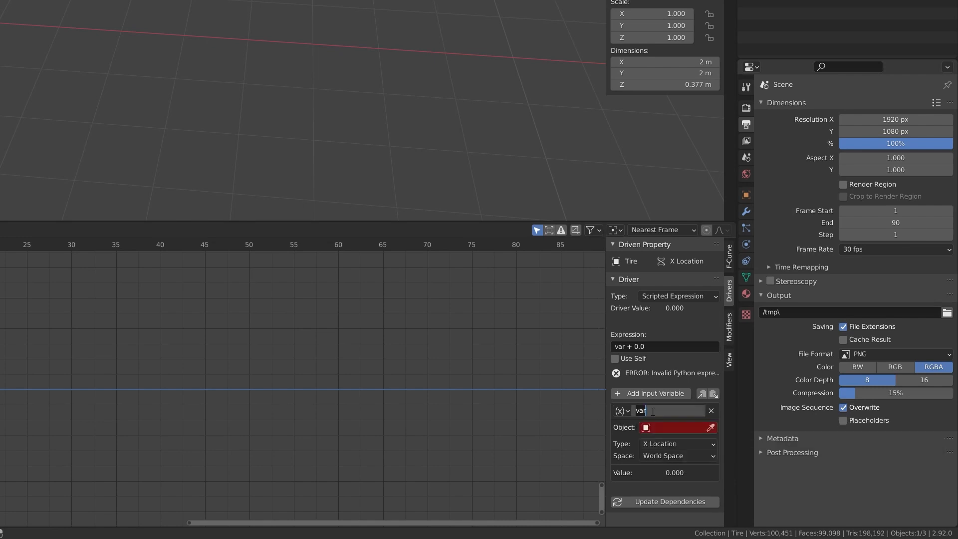
text(a)
key(Return)
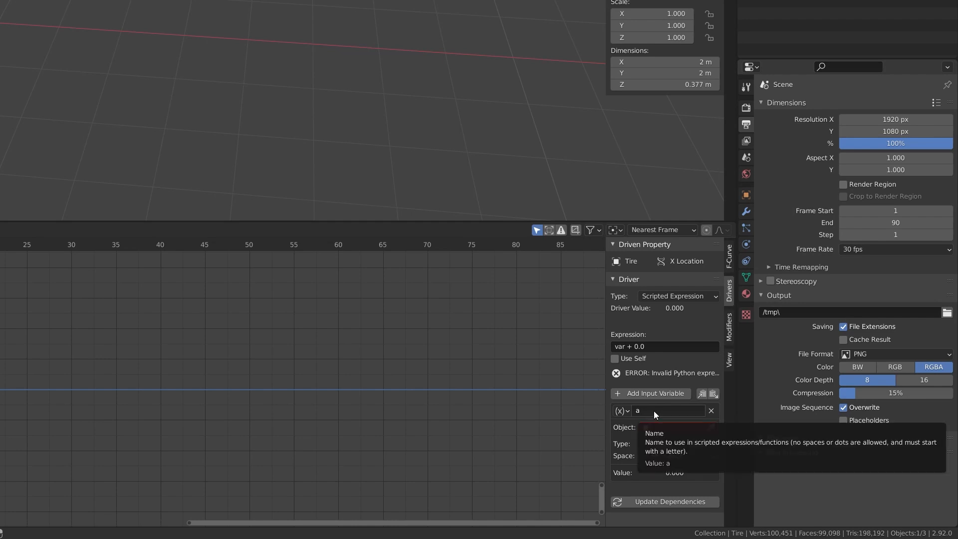
click(627, 410)
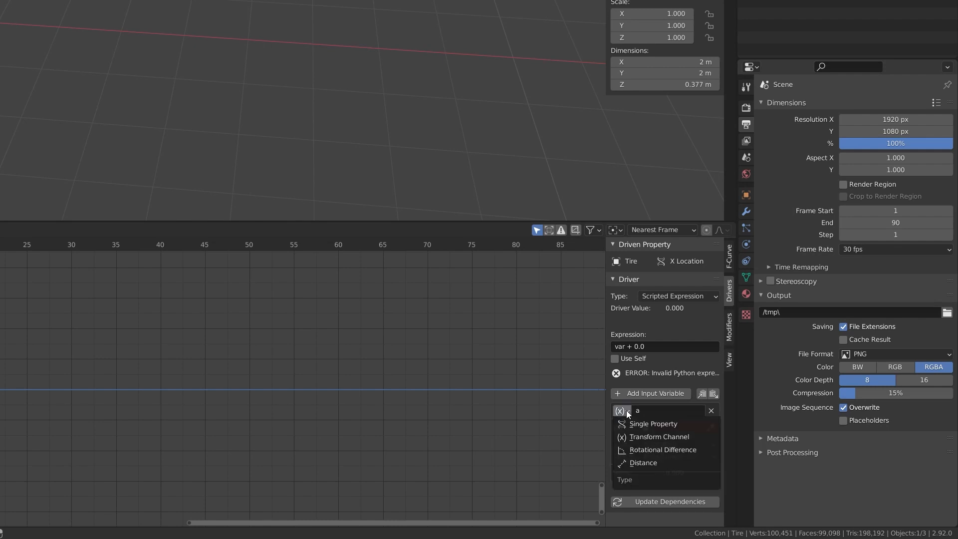
click(705, 440)
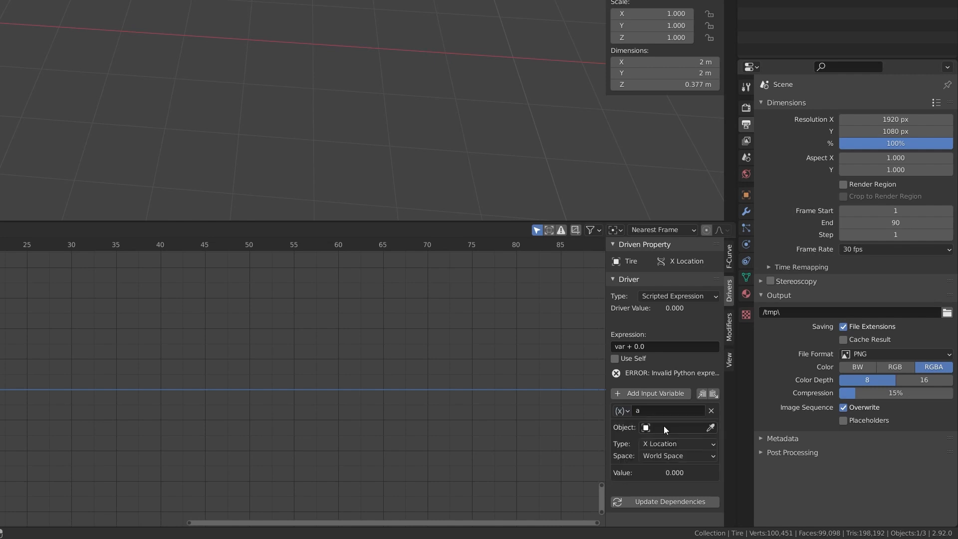
click(663, 427)
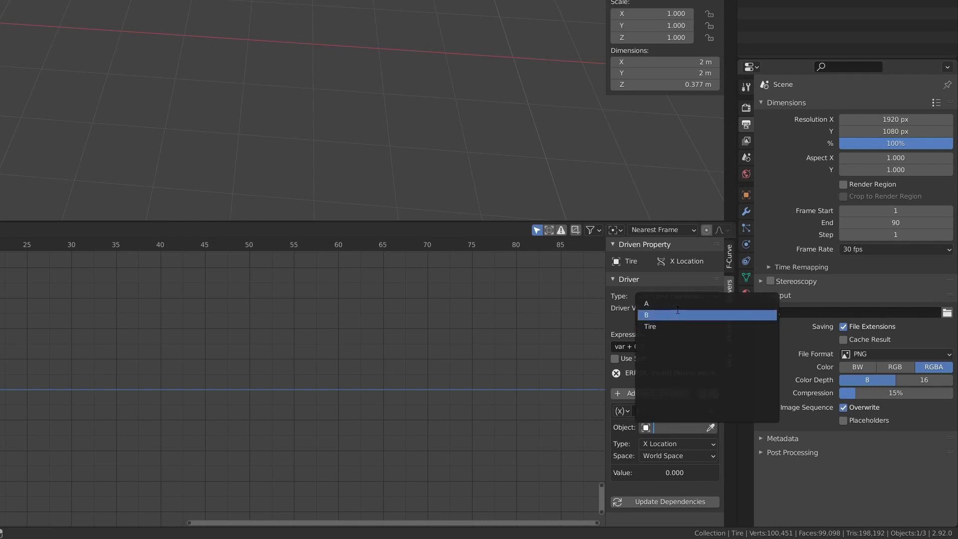
click(648, 303)
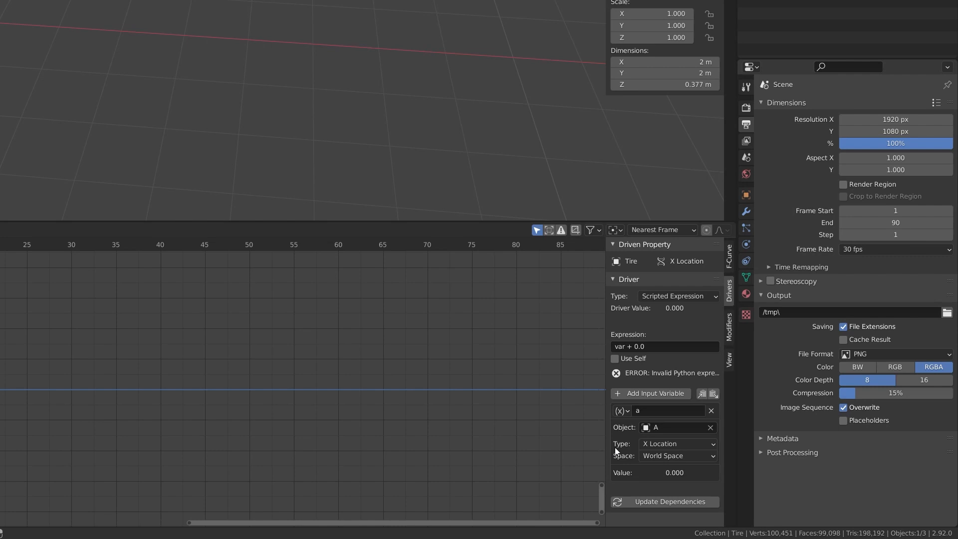
click(707, 444)
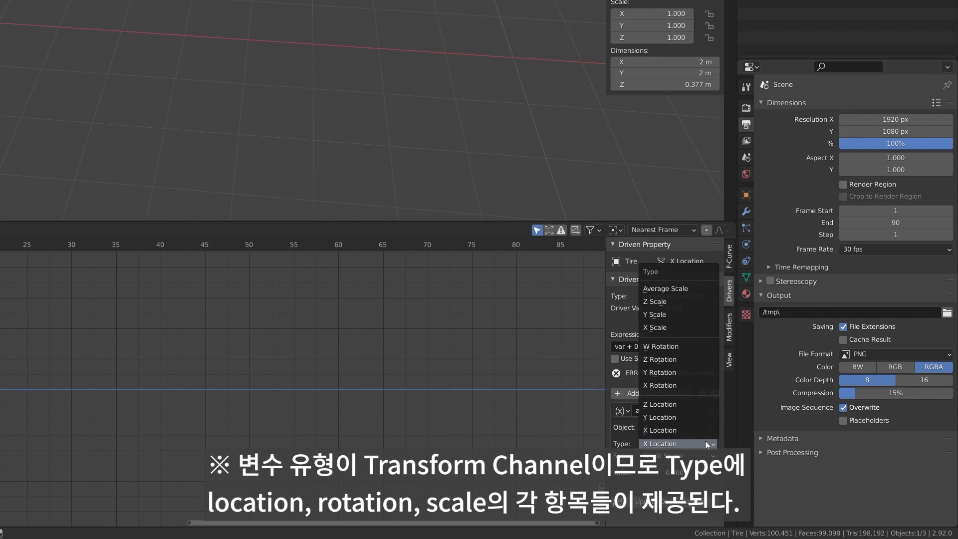
click(705, 442)
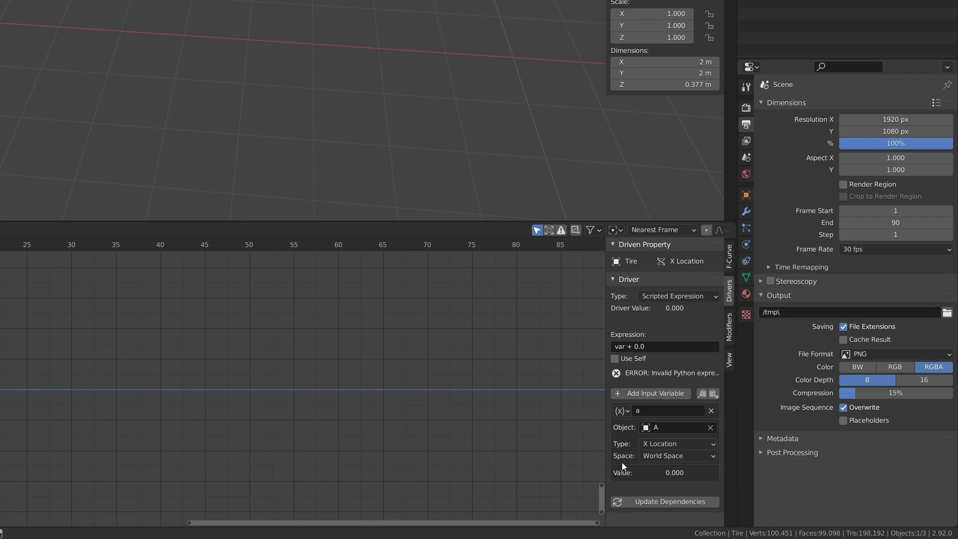
Step: Set the scripted expression of the tire's X Location driver to a
click(669, 347)
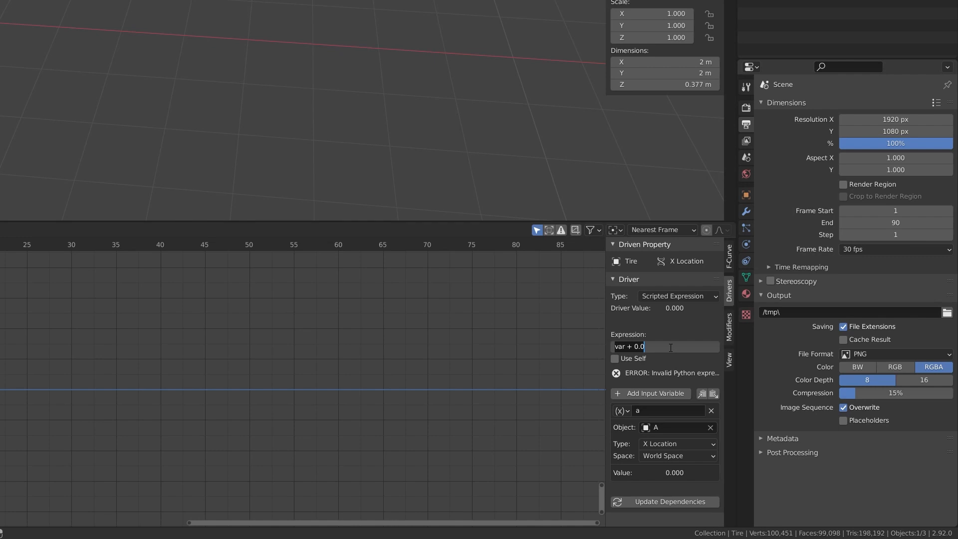
text(a)
key(Return)
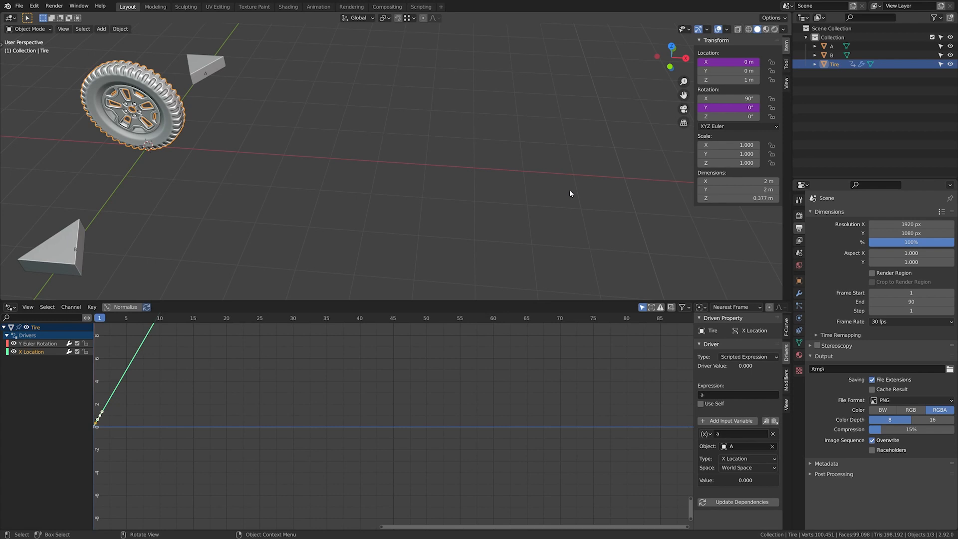
Step: Move object A along X to test that the tire follows, and set its X location to 10 m
click(201, 74)
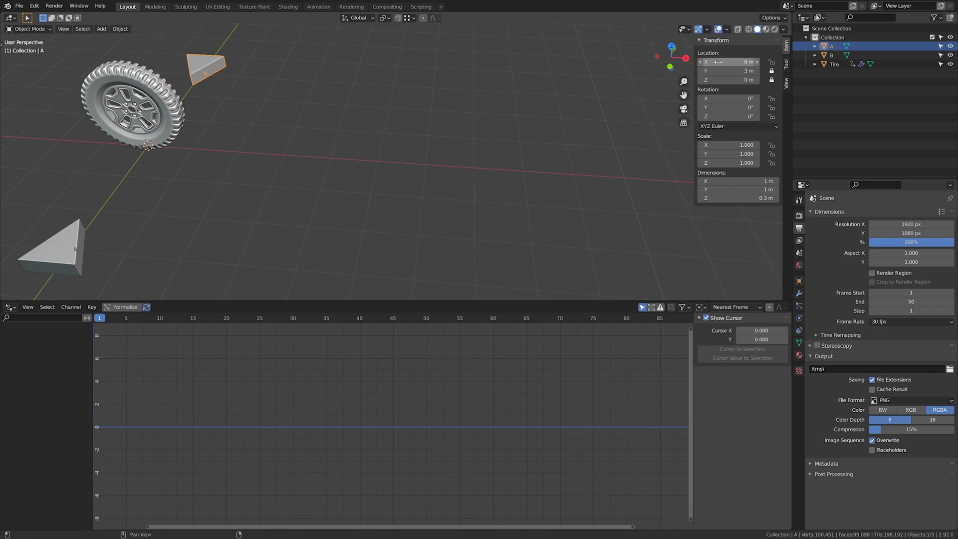
drag(718, 62, 746, 62)
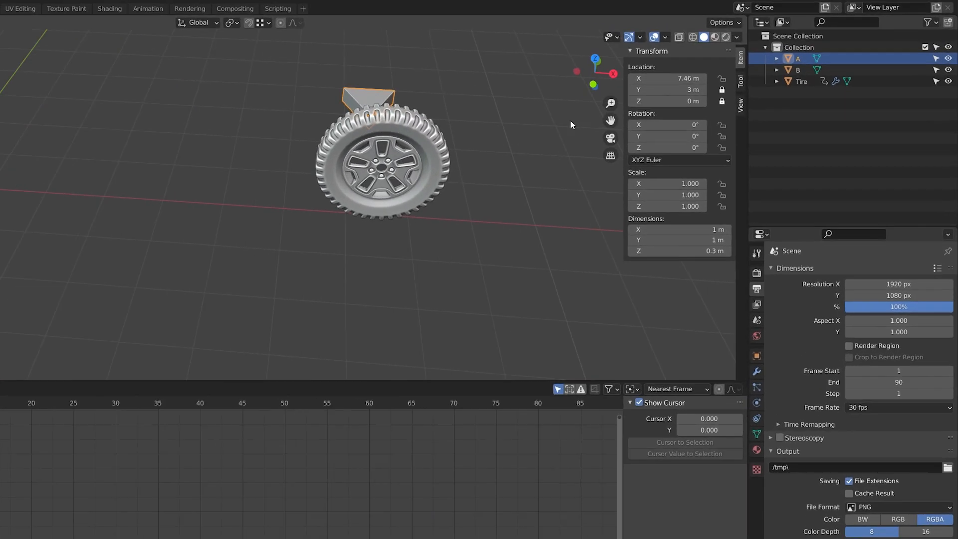
click(624, 84)
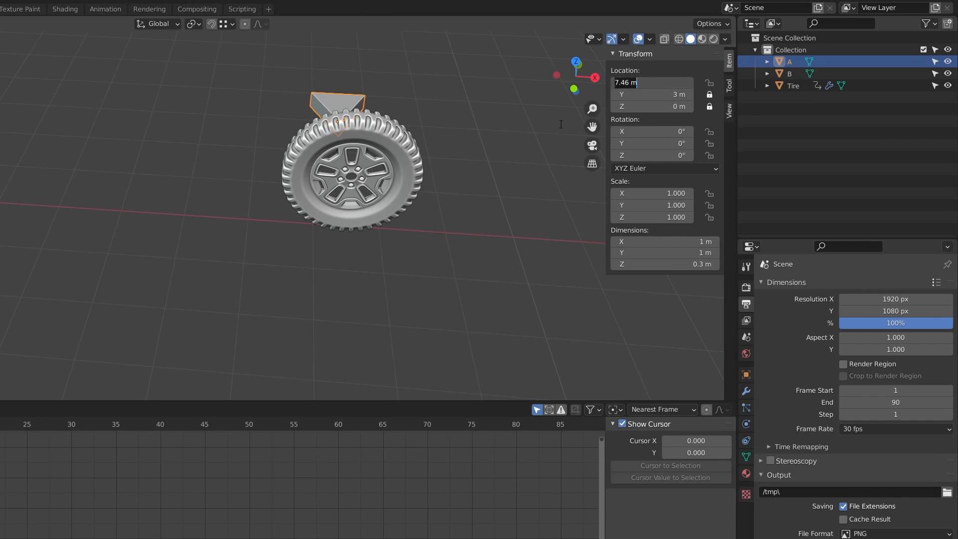
text(10)
key(Return)
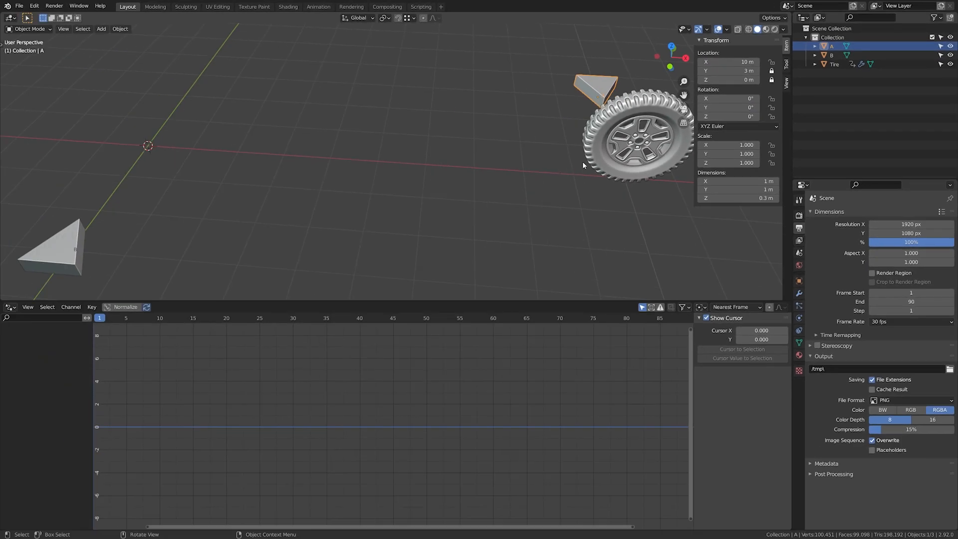
Step: Add an input variable b to the tire's X Location driver as a Transform Channel reading the X Location of object B
click(599, 160)
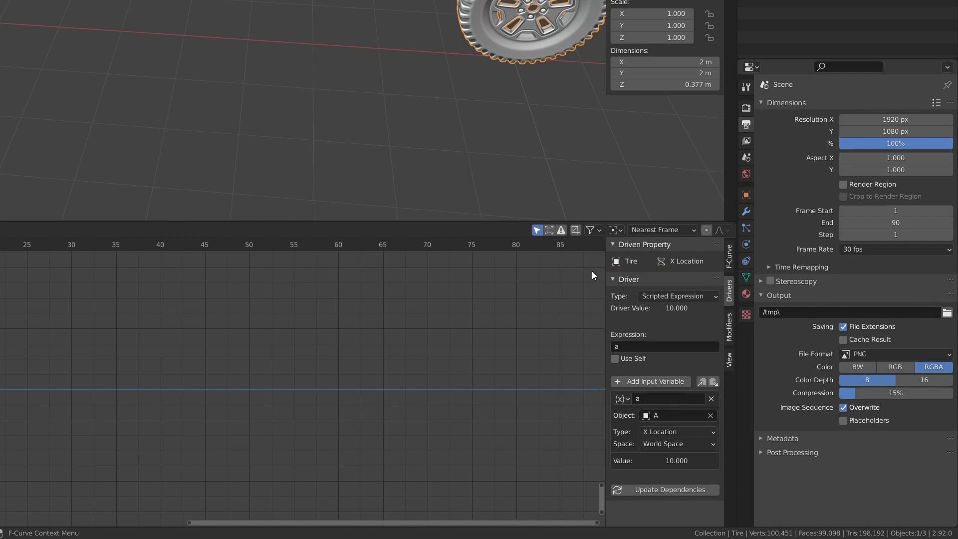
click(658, 382)
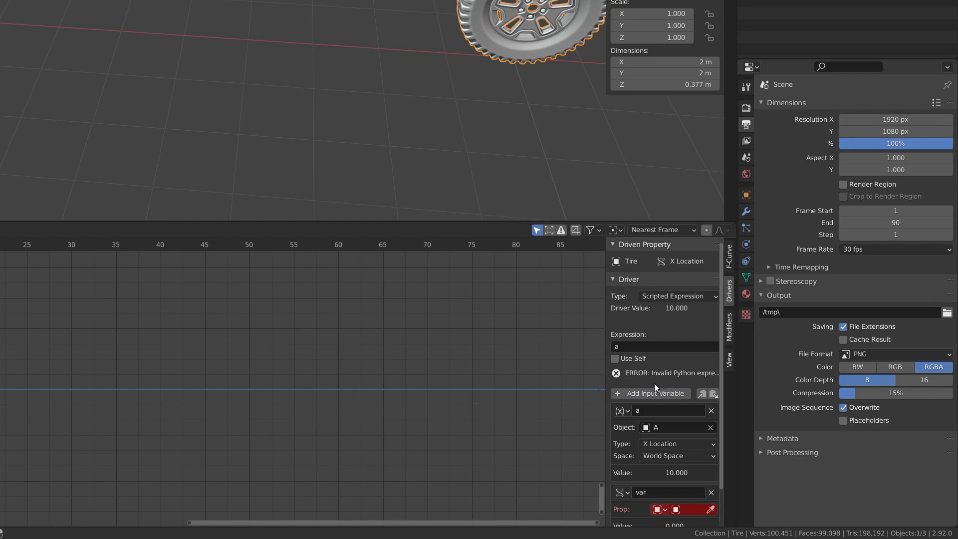
scroll(654, 383, down, 2)
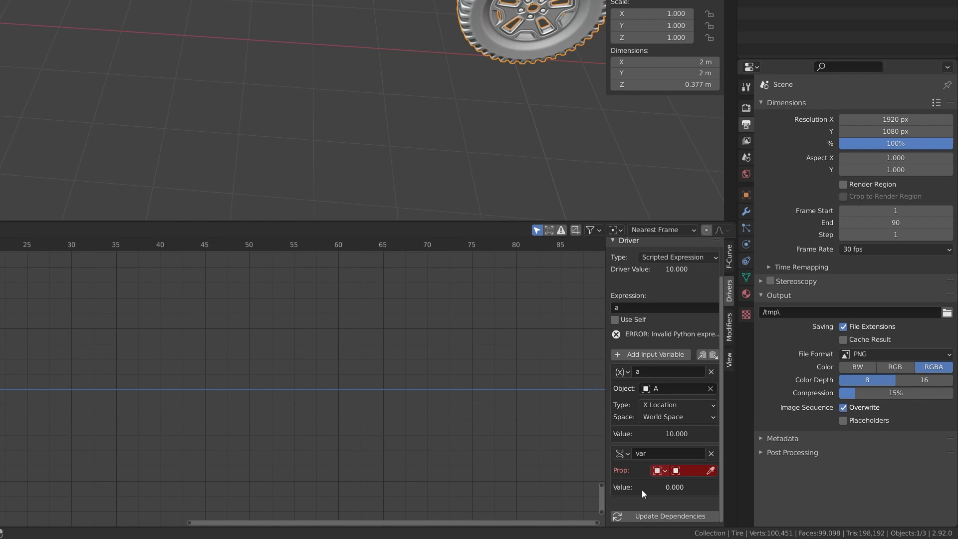
double_click(651, 454)
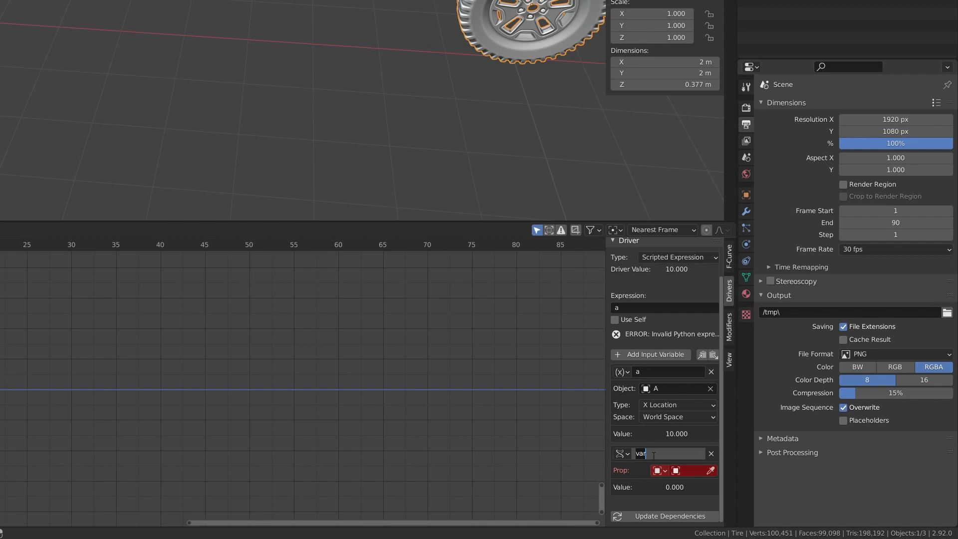
text(b)
key(Return)
click(627, 453)
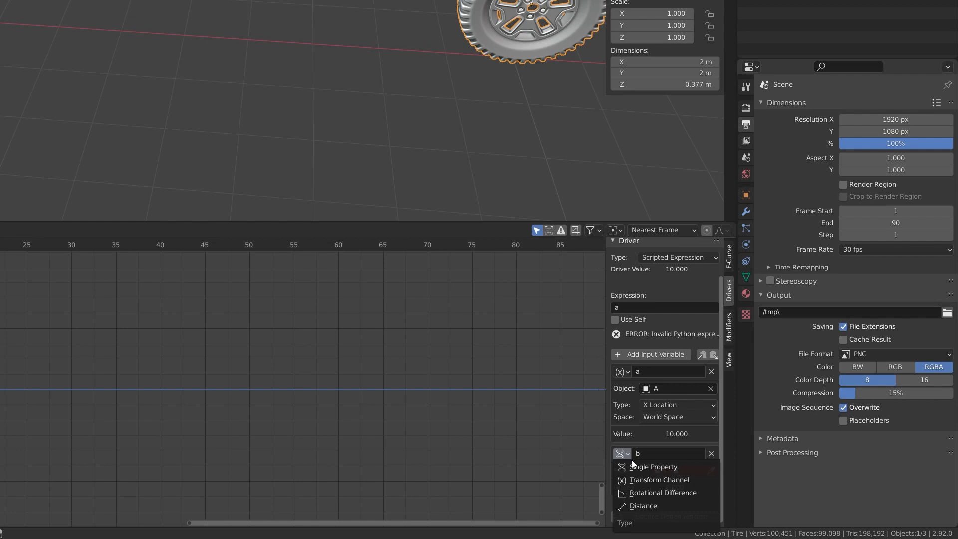
click(699, 480)
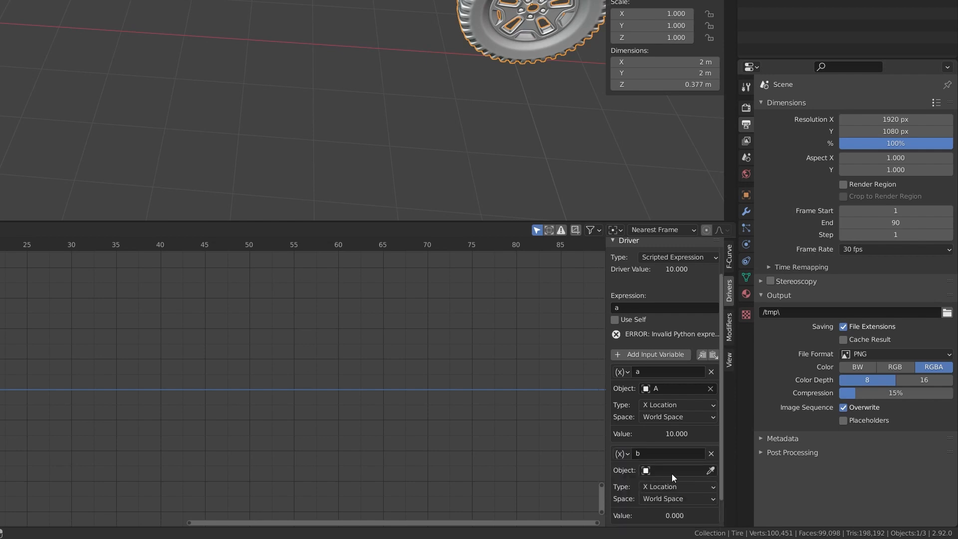
click(673, 471)
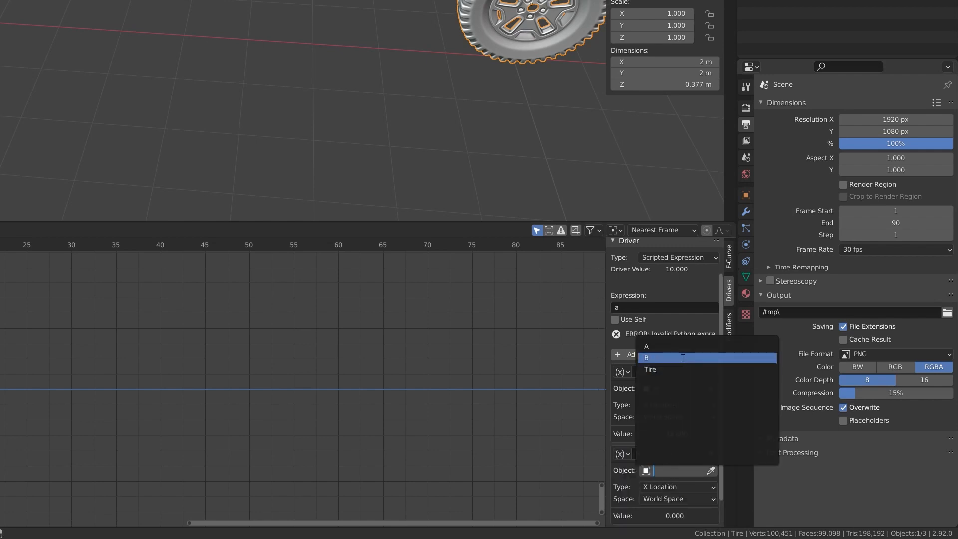
click(648, 358)
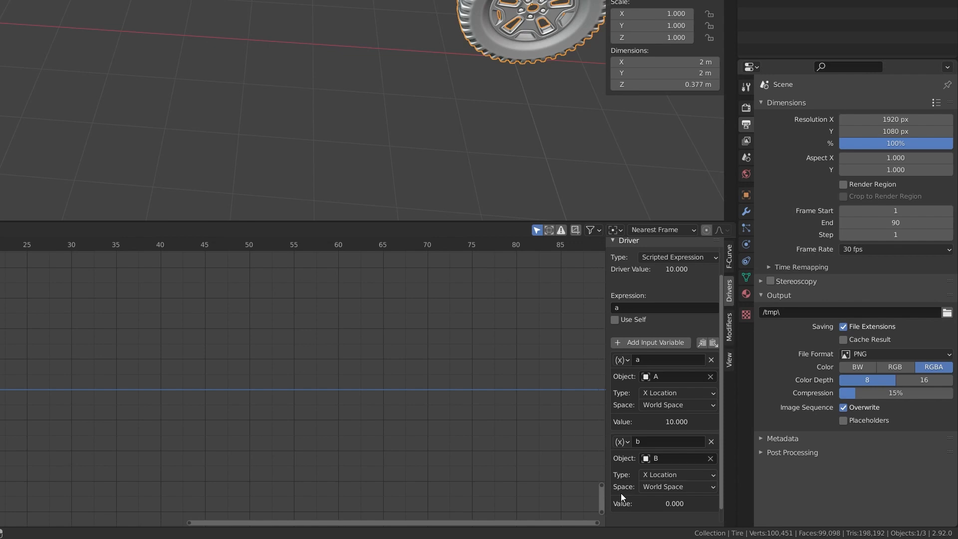
Step: Change the scripted expression of the tire's X Location driver to a-b
click(654, 306)
key(End)
text(-)
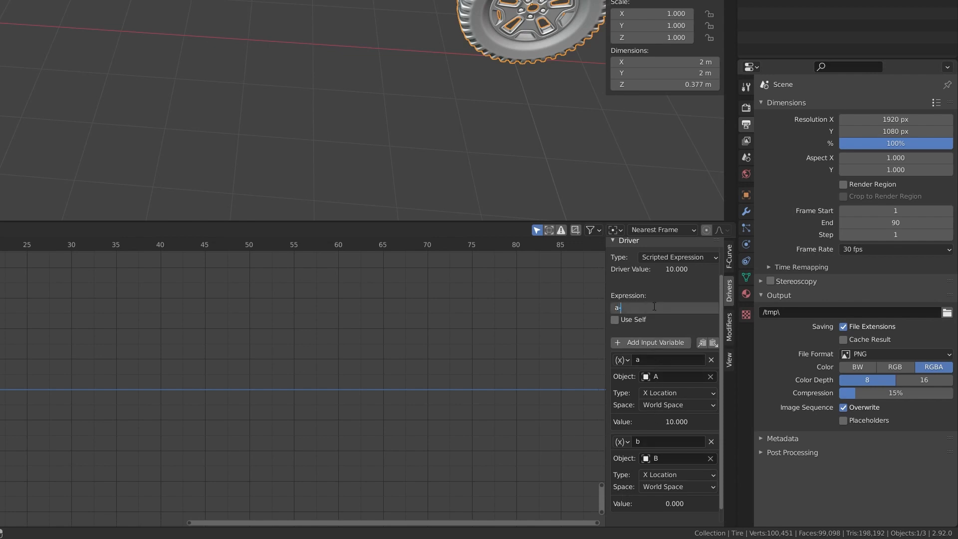
text(b)
key(Return)
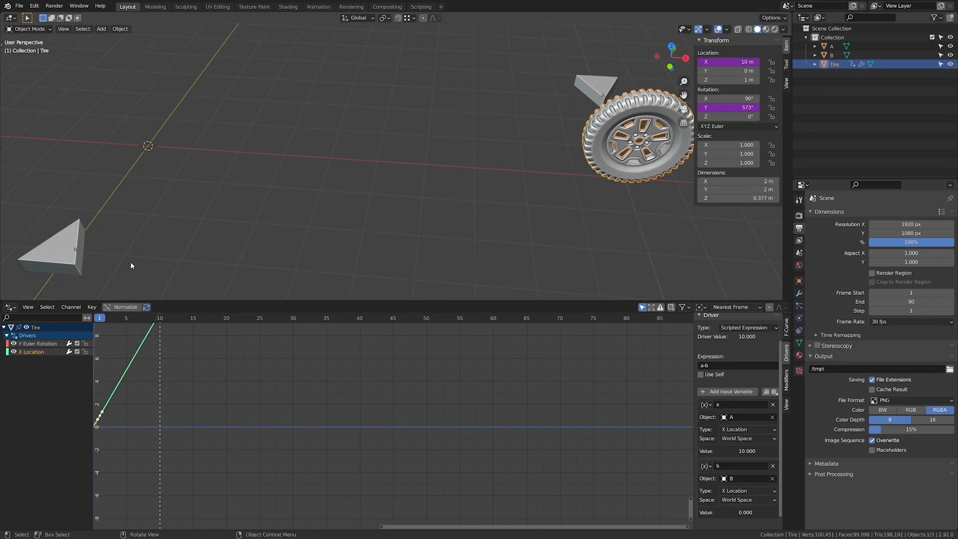
Step: Slide object B along X, set its X location to 2 m, and reselect the tire to check its driver values
click(75, 258)
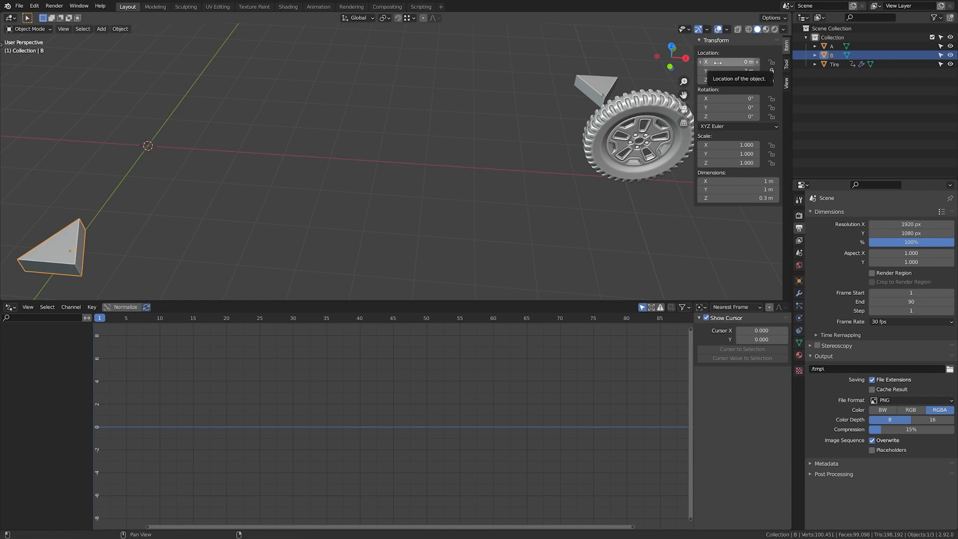
drag(718, 63, 768, 64)
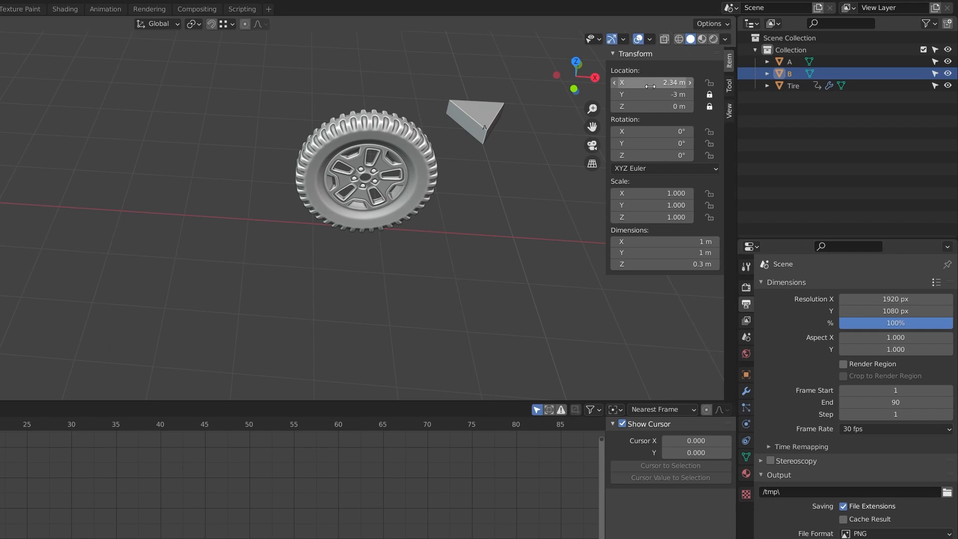
click(650, 85)
text(2)
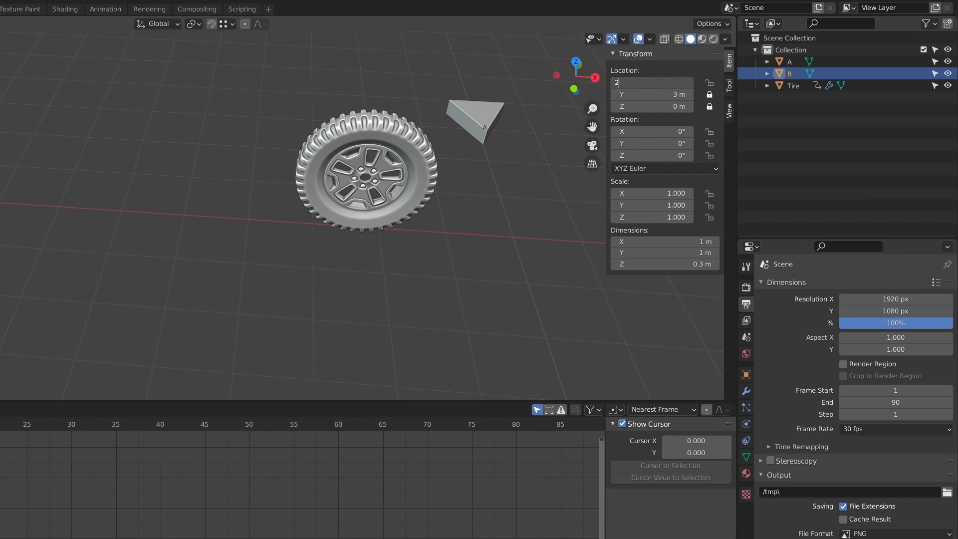
key(Return)
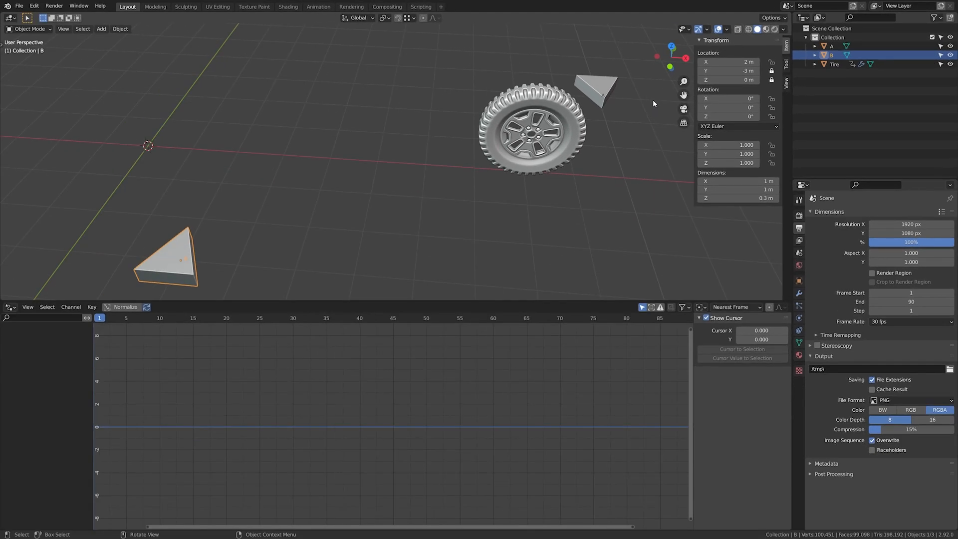
click(574, 134)
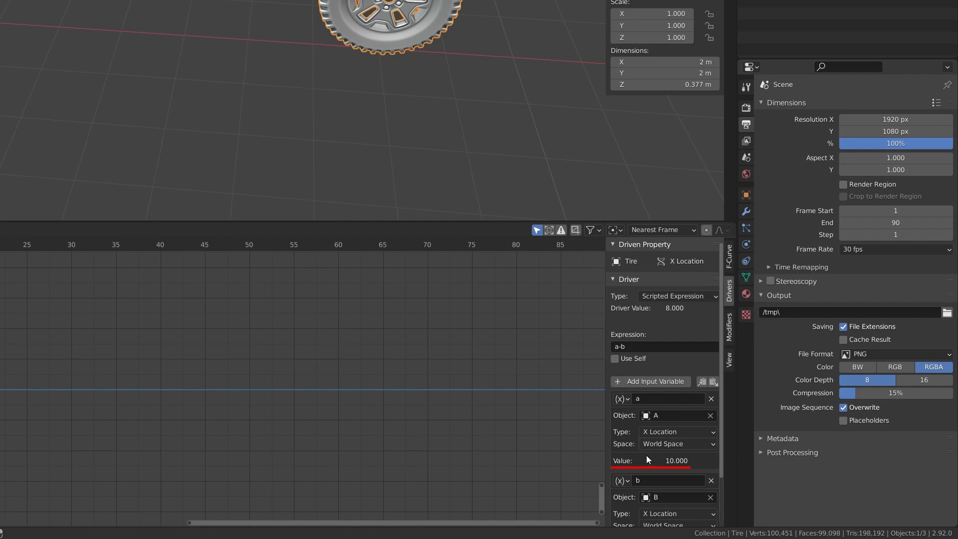
Step: Try the Averaged Value, Sum Values, Minimum Value and Maximum Value types on the tire's X Location driver, and return it to Scripted Expression
scroll(637, 460, down, 3)
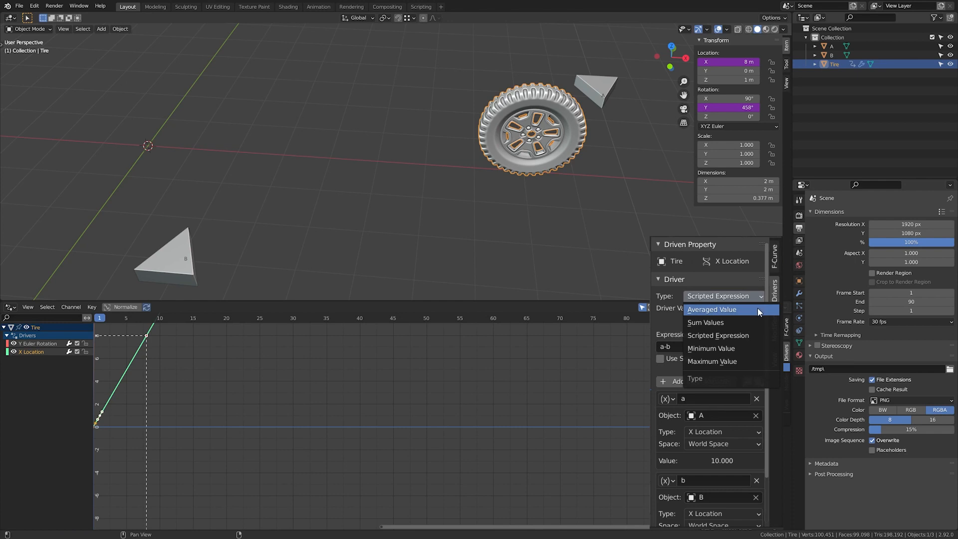
click(757, 310)
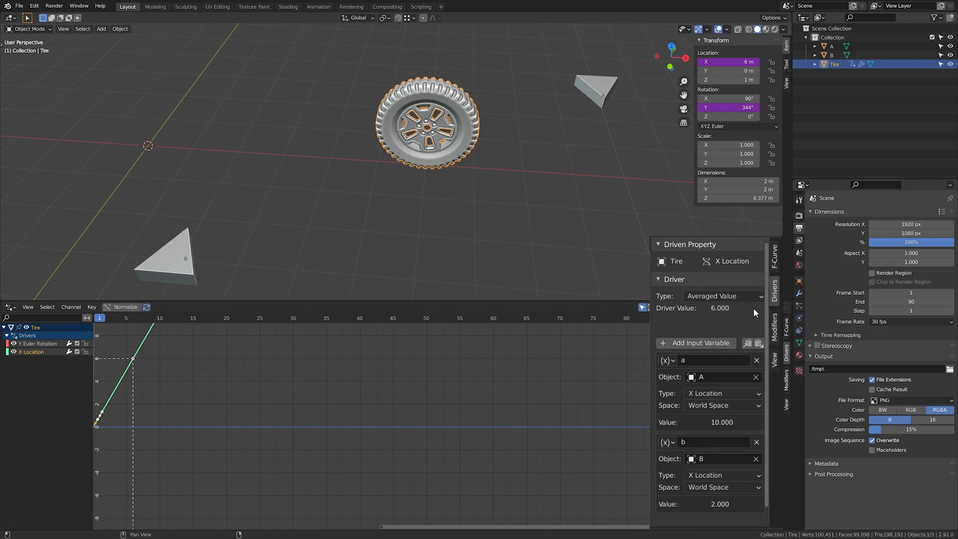
click(755, 298)
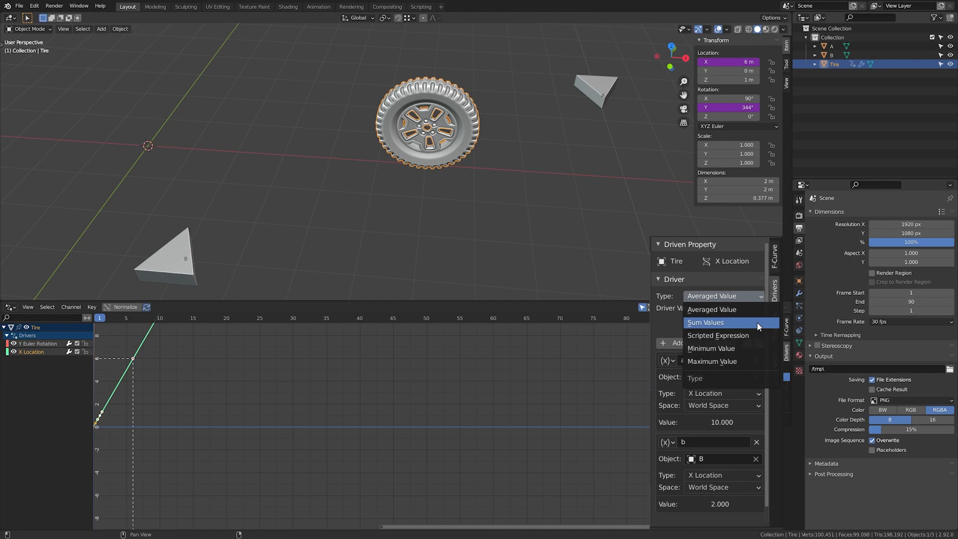
click(757, 322)
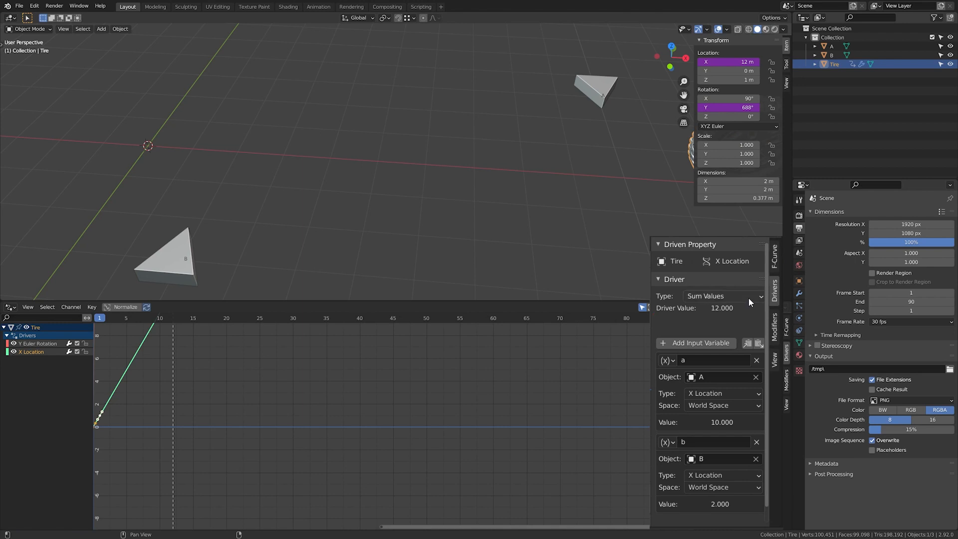
click(748, 298)
click(755, 348)
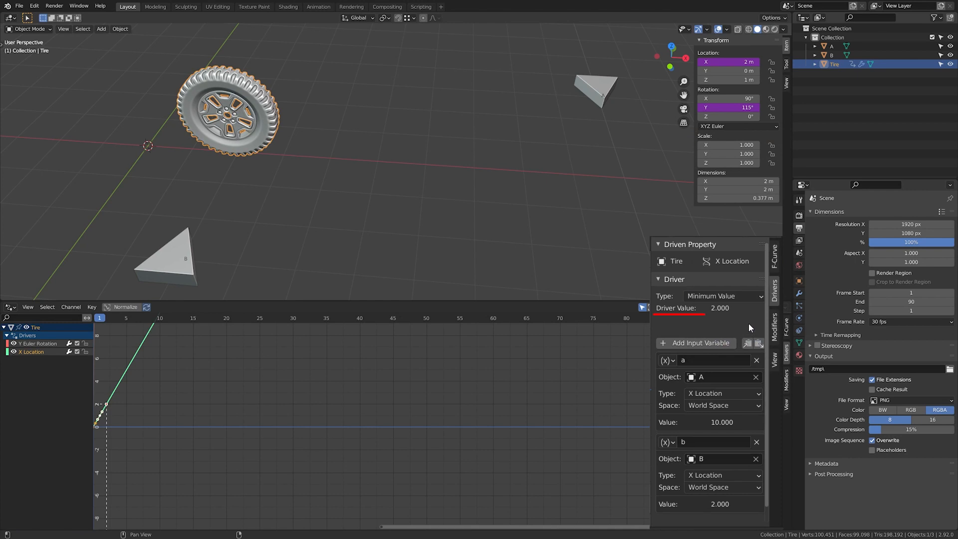
click(749, 298)
click(747, 361)
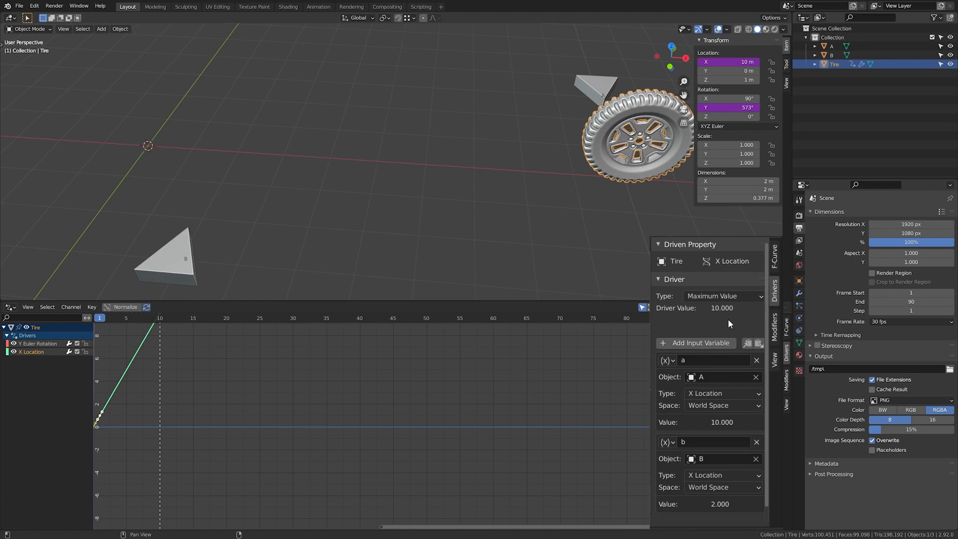
click(747, 296)
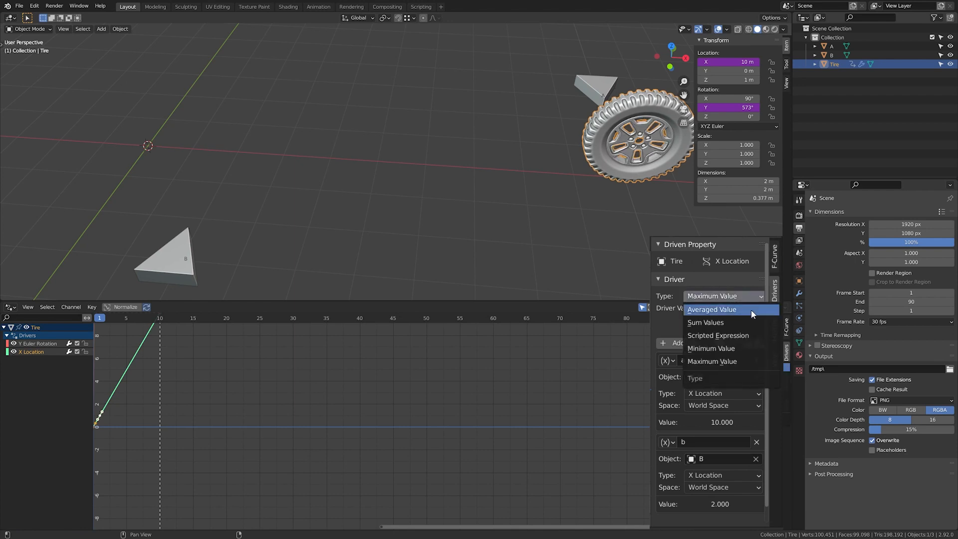
click(767, 340)
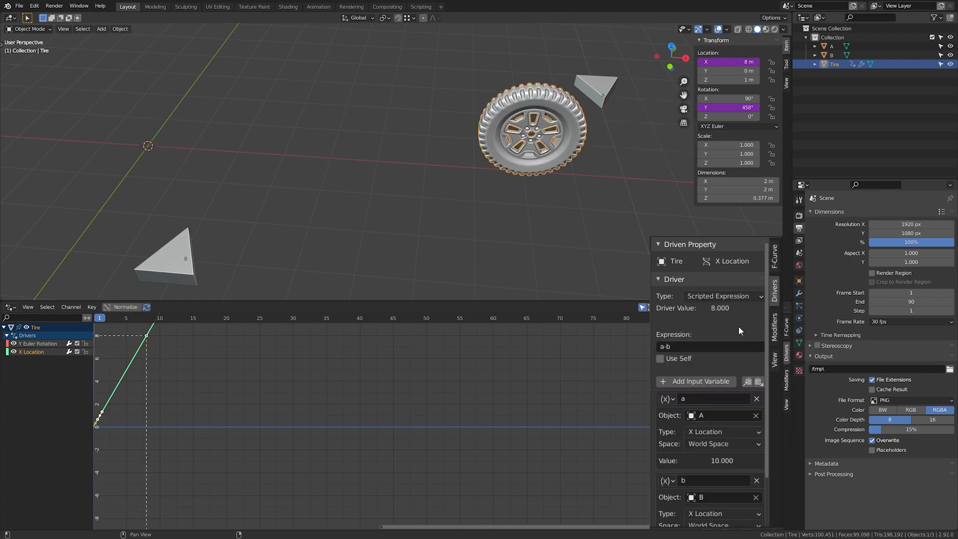
Step: Change the expression of the tire's X Location driver to a and remove the input variable b
click(686, 351)
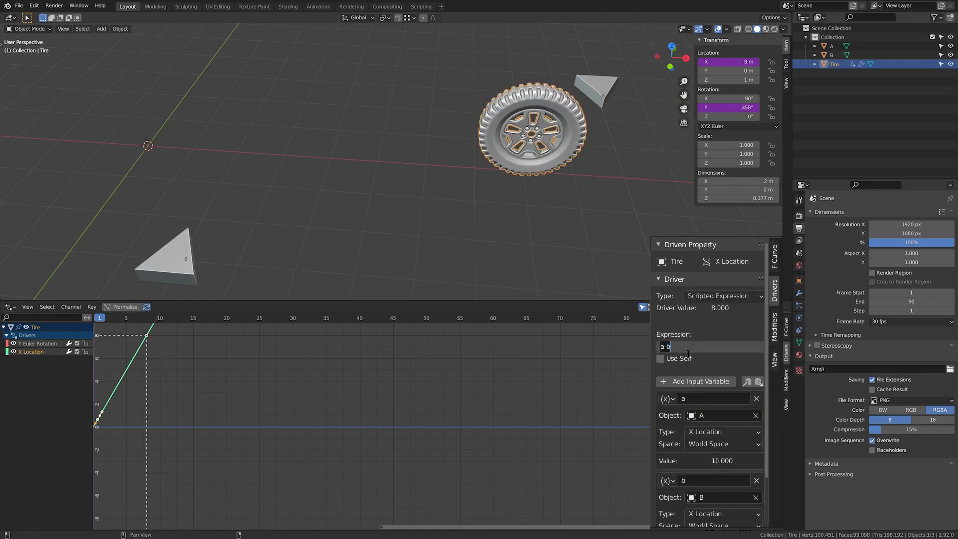
text(a)
key(Return)
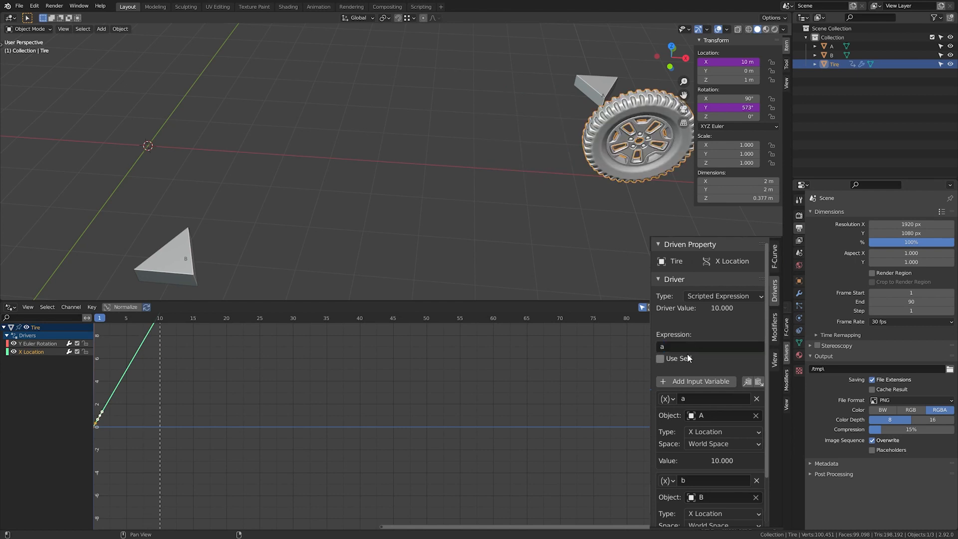
scroll(685, 357, down, 3)
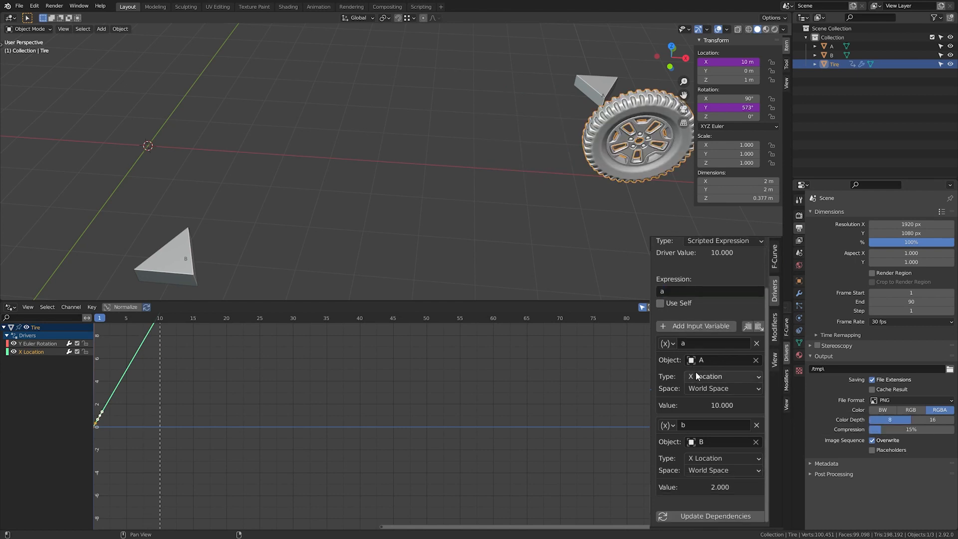
click(757, 425)
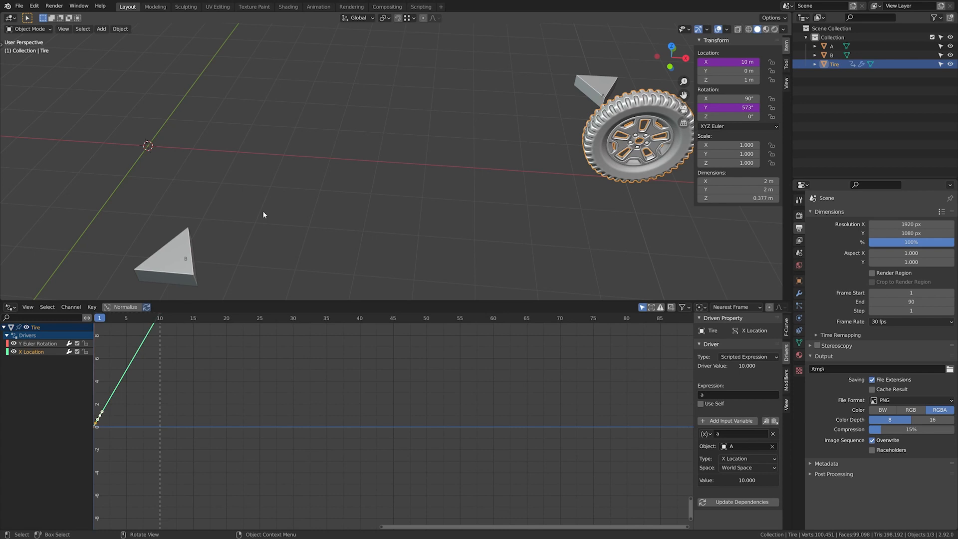
Step: Add a plane mesh at the world origin
key(shift+a)
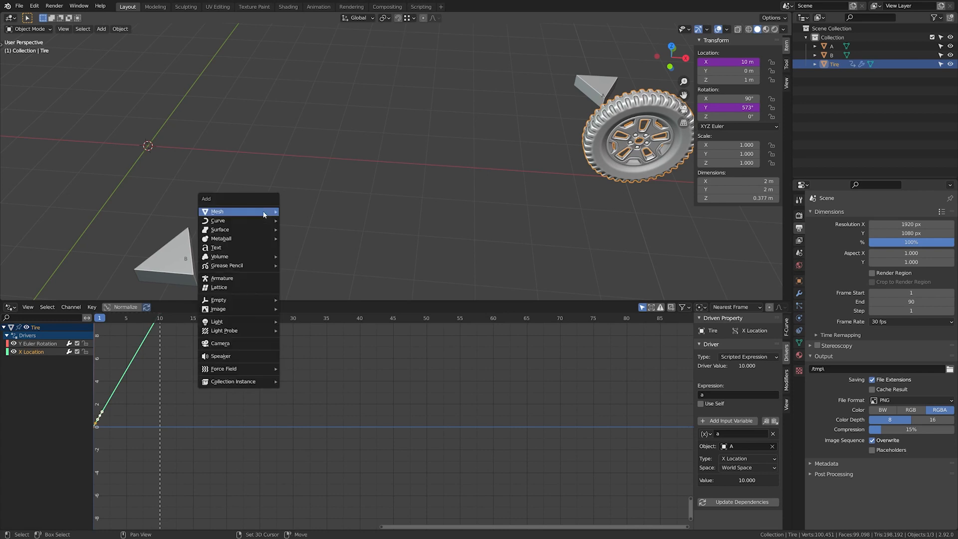
mouse_move(264, 214)
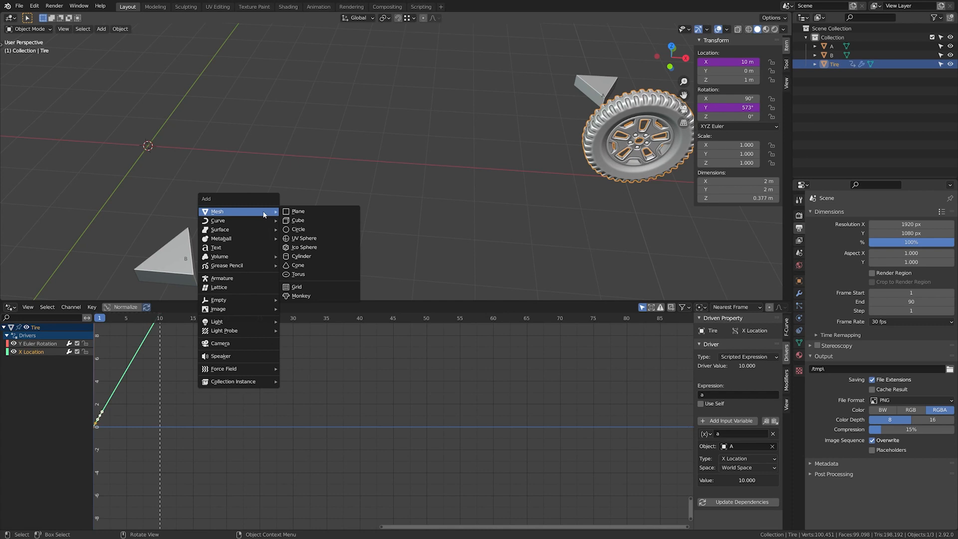
click(296, 211)
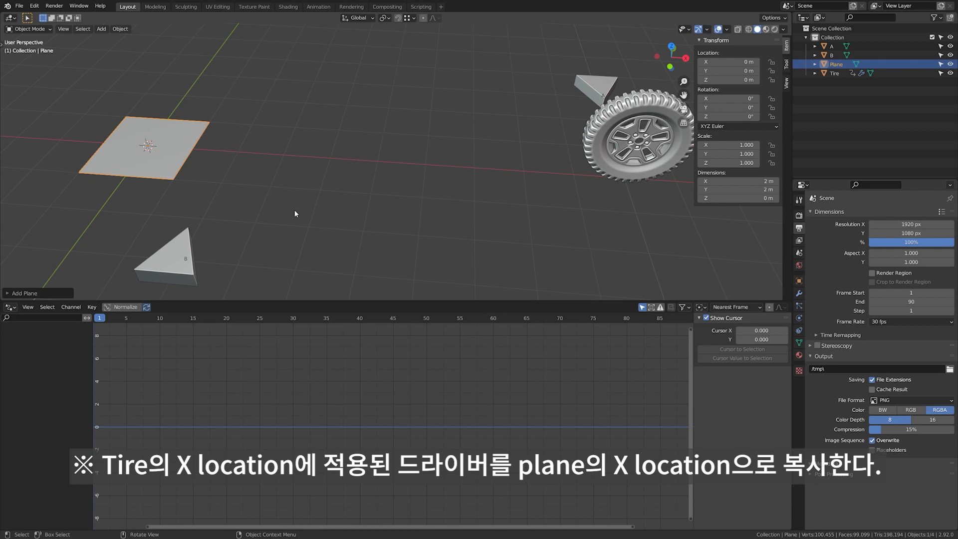
Step: Copy the driver from the tire's X Location and paste it onto the plane's X Location
click(607, 165)
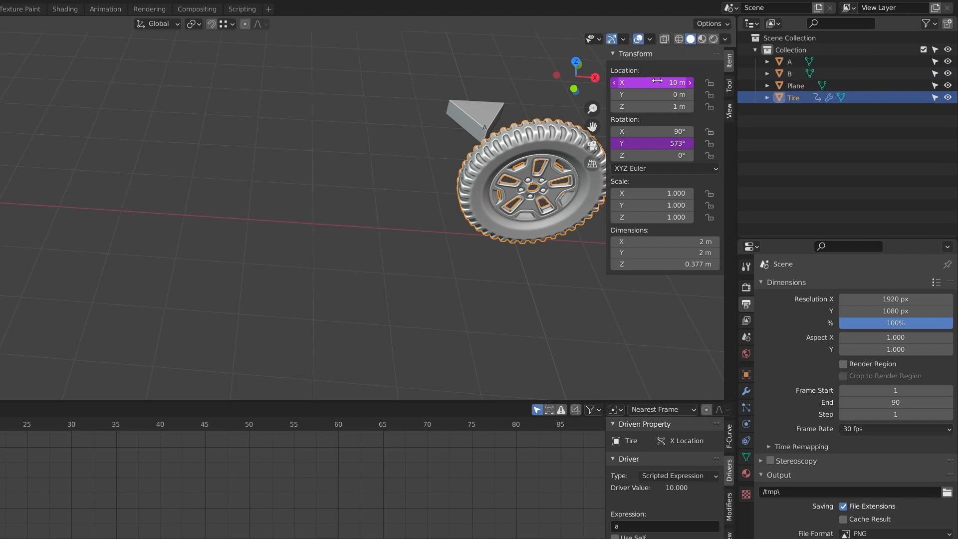
right_click(657, 81)
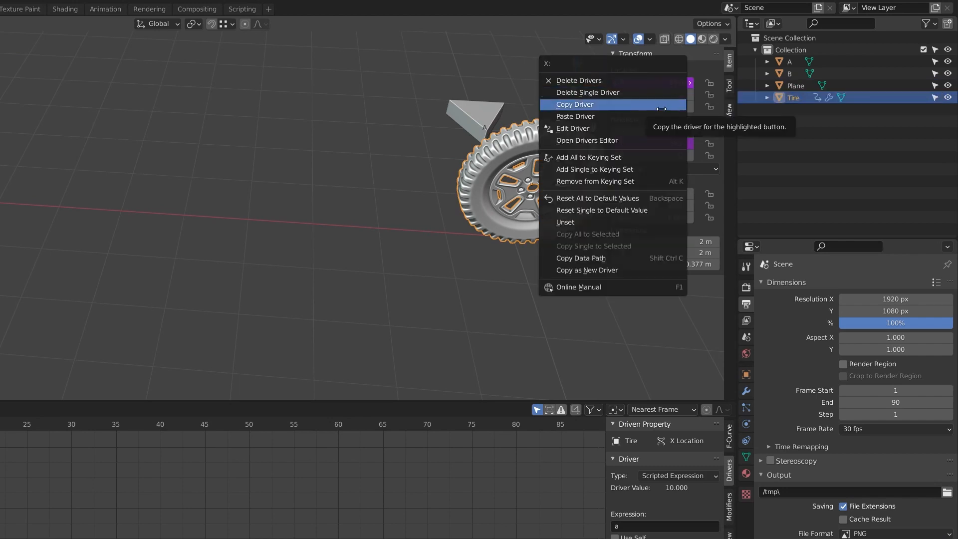
click(661, 109)
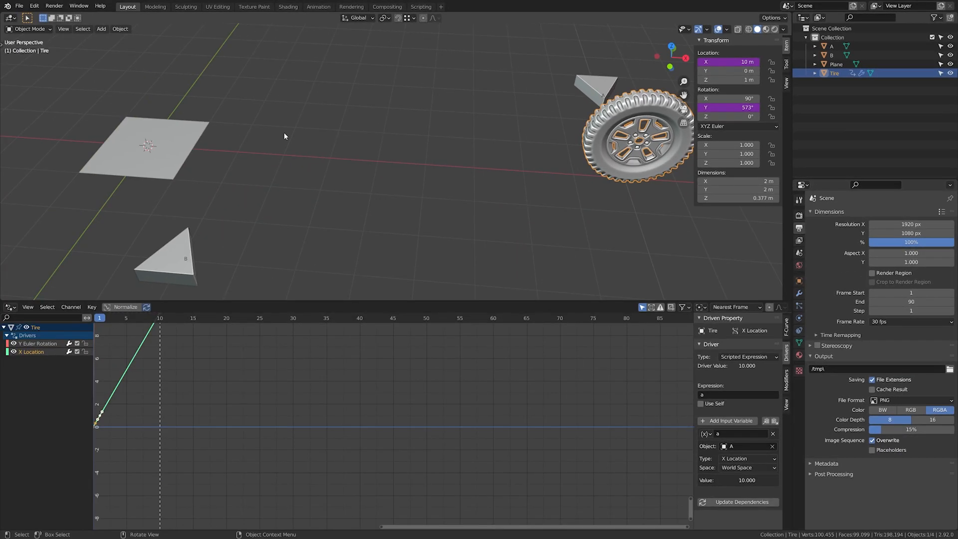
click(184, 146)
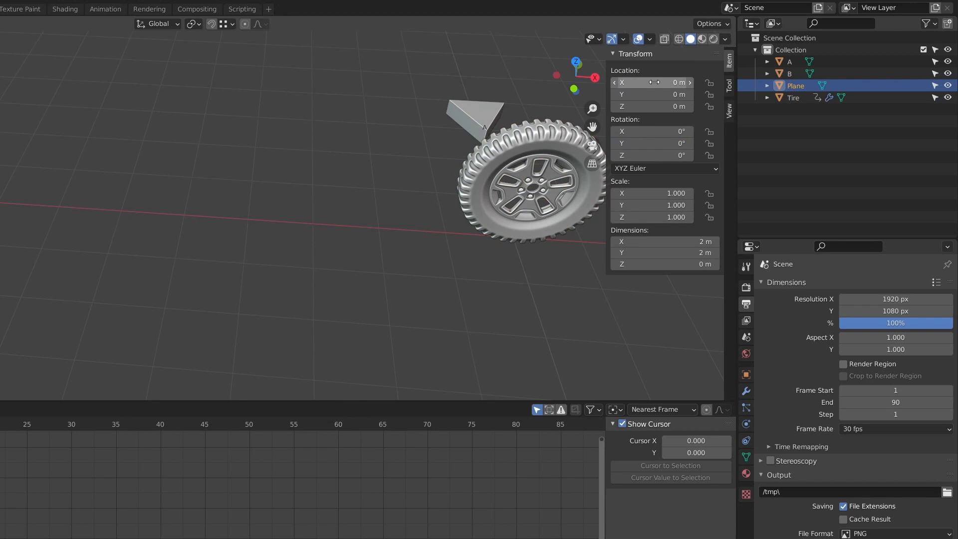
right_click(651, 82)
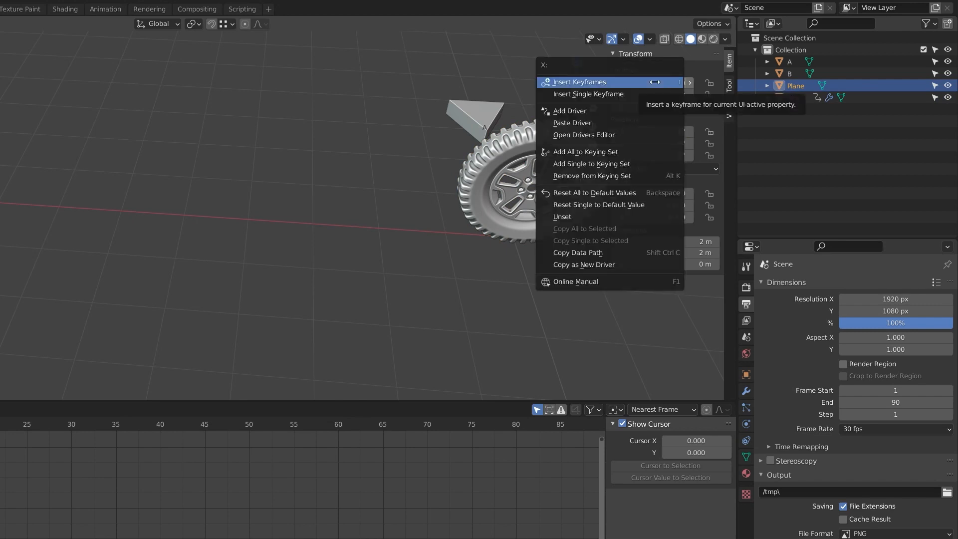
click(651, 122)
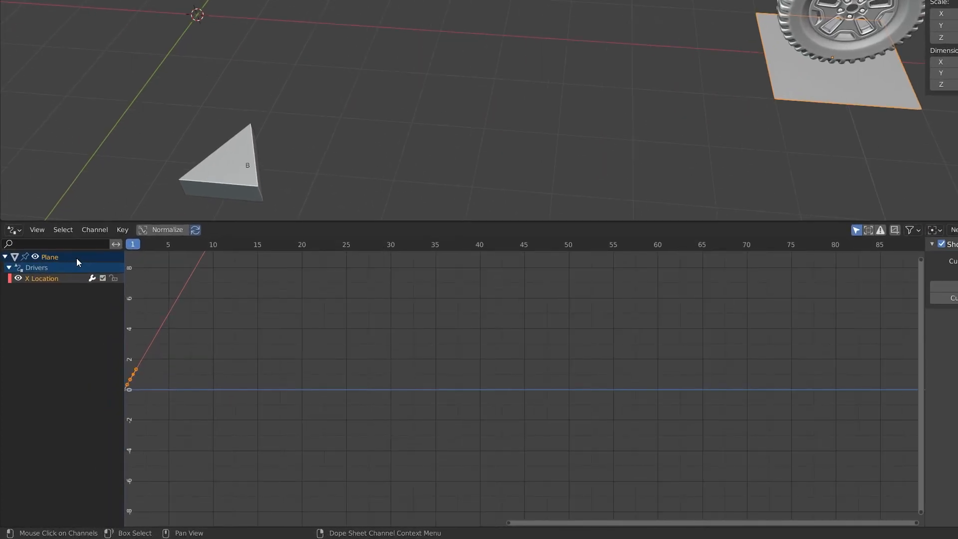
Step: Show the plane's X Location driver settings and slide object A along X to about 5.76 m to test the copied driver
click(61, 278)
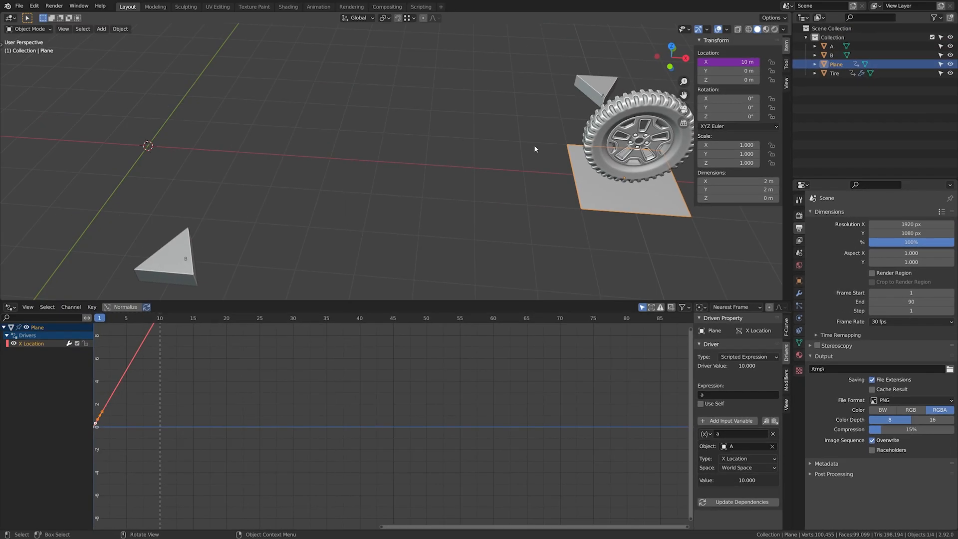
click(601, 88)
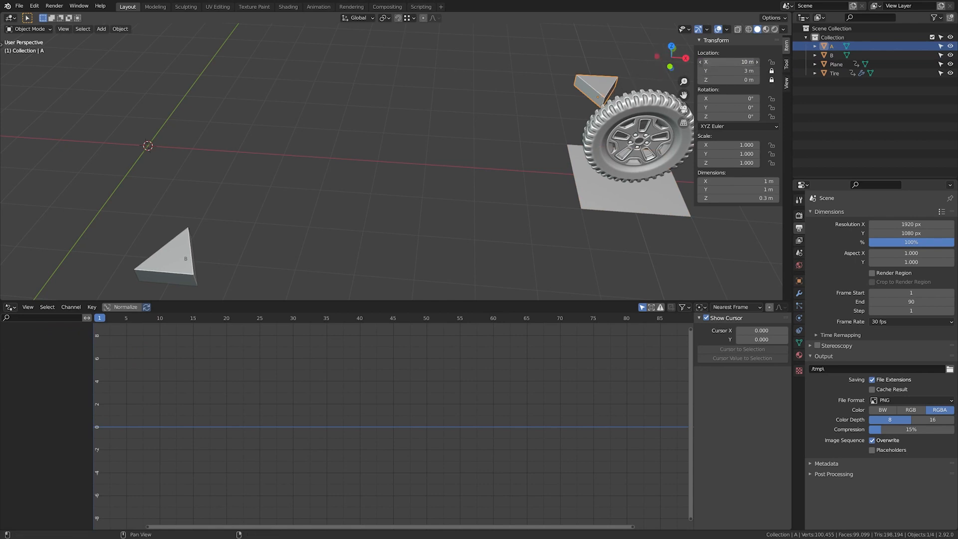
drag(739, 61, 612, 107)
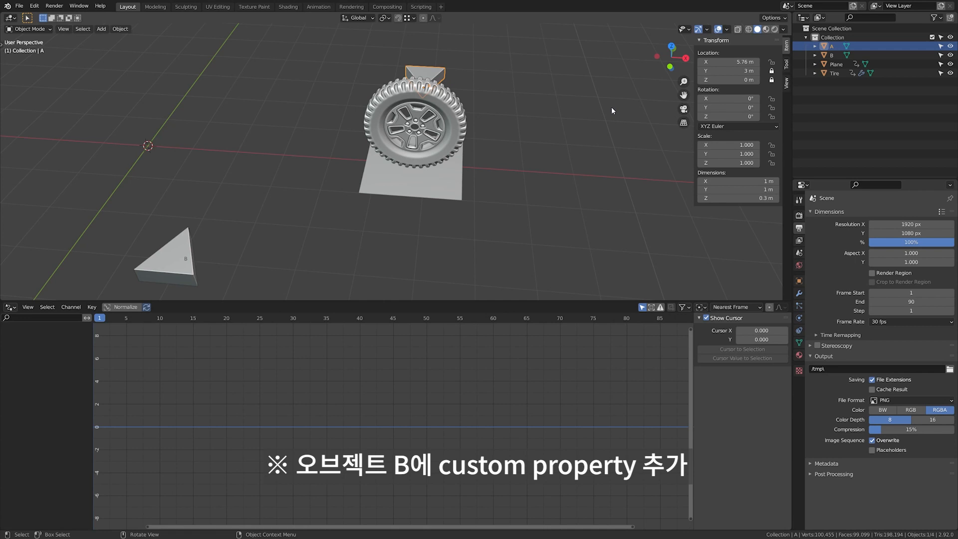
Step: Add a custom property to object B in its object properties
click(186, 254)
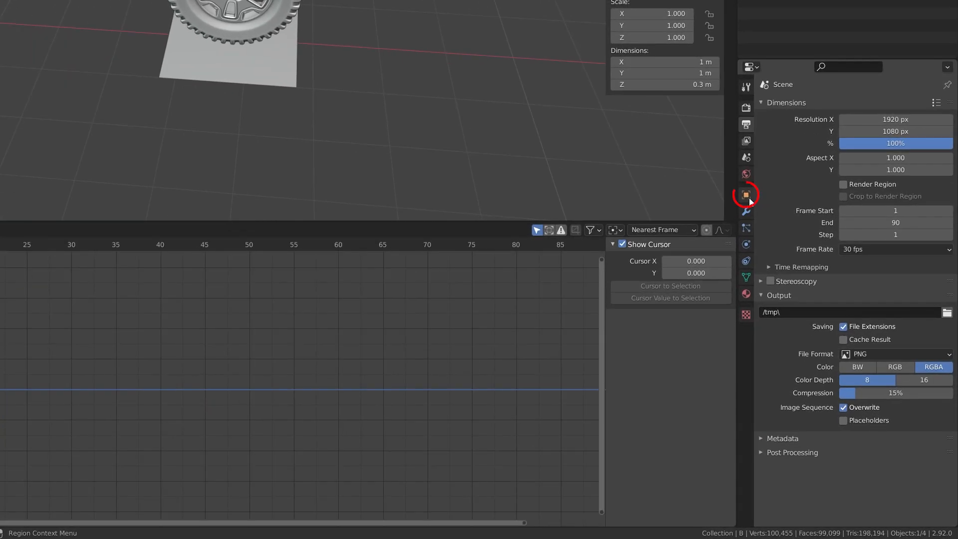
click(750, 199)
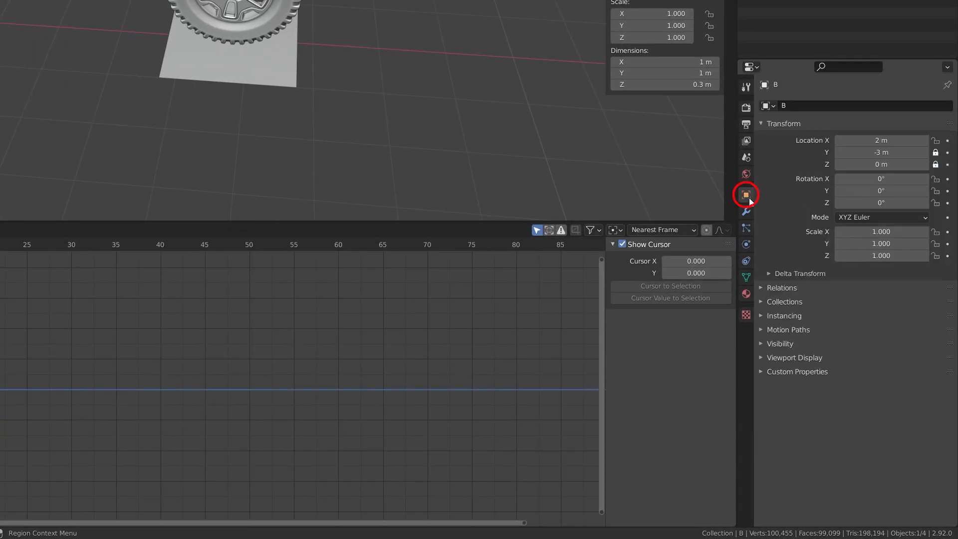
click(788, 374)
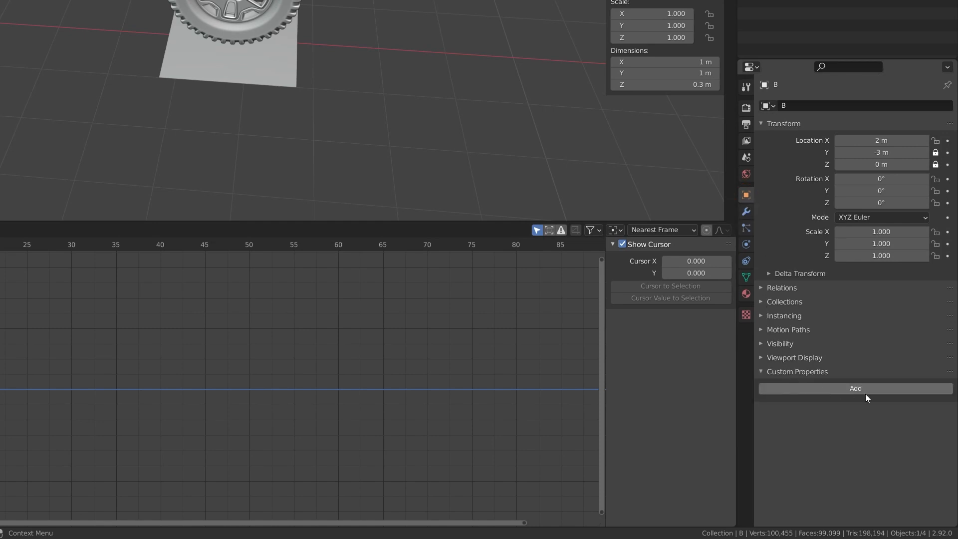
click(902, 389)
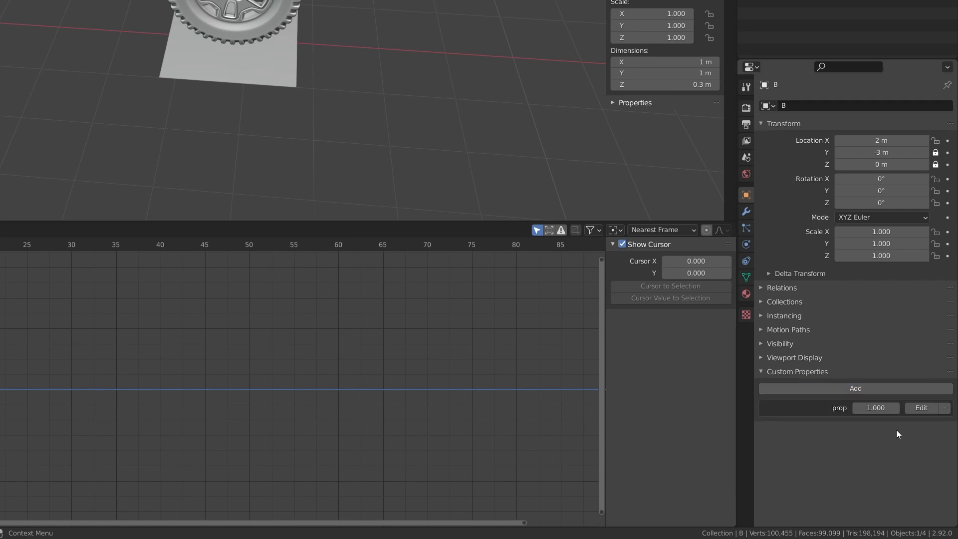
Step: Rename object B's custom property to switch, keeping its value at 1.0 and its range from 0 to 1
click(914, 408)
drag(861, 369, 573, 264)
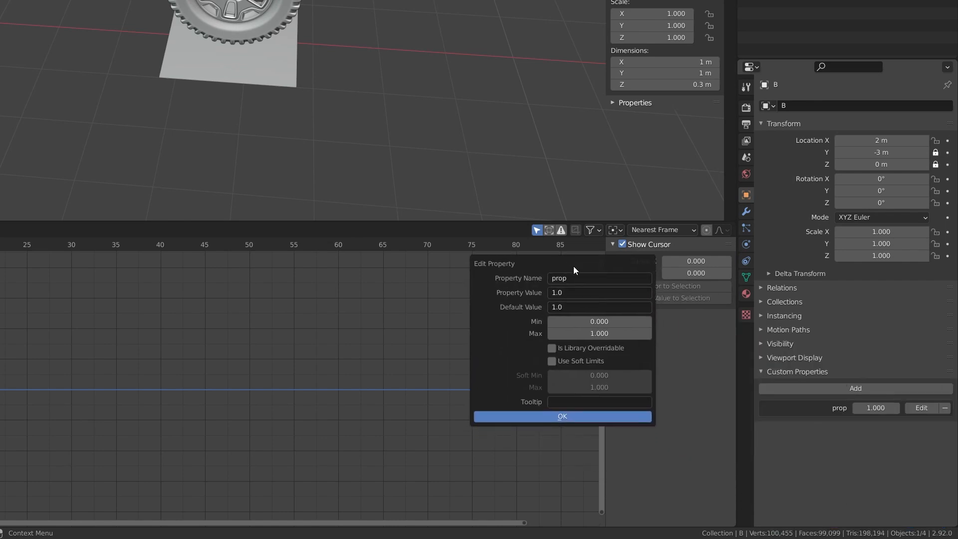
click(576, 278)
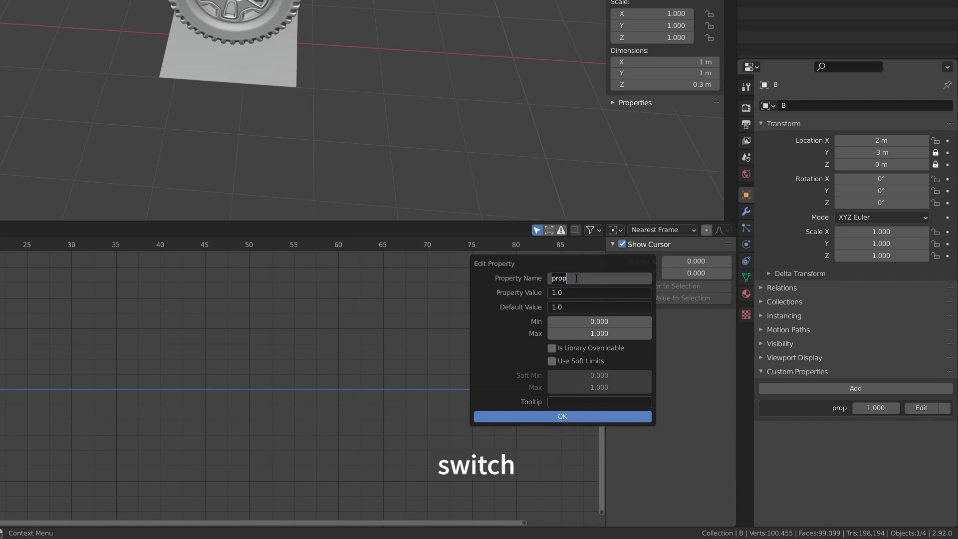
text(switch)
key(Return)
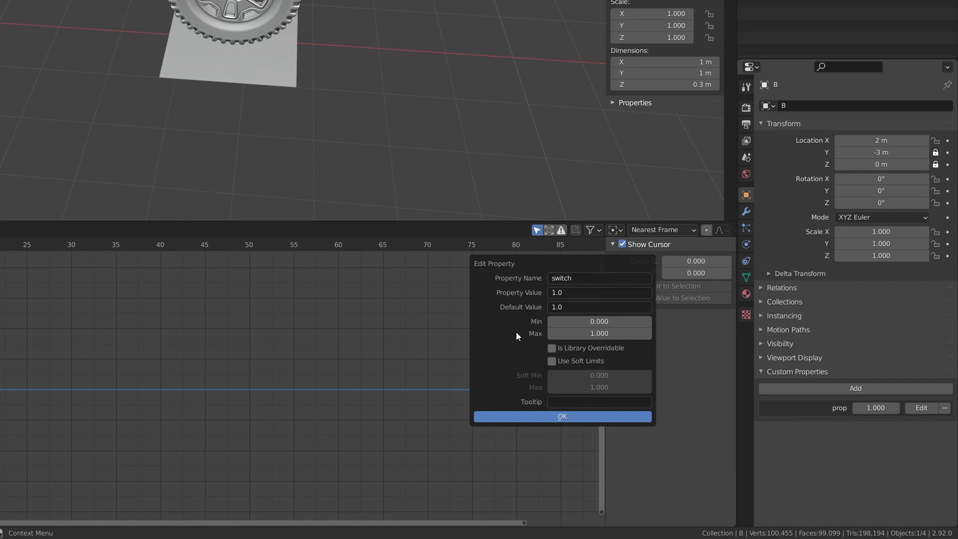
click(558, 417)
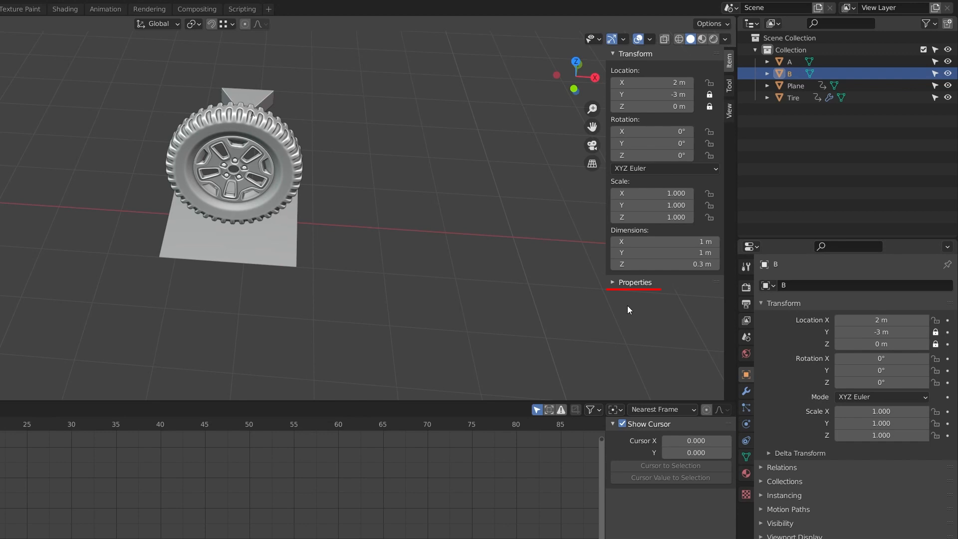
Step: Reveal object B's custom properties beside its transform values and copy the data path of the switch property
click(638, 283)
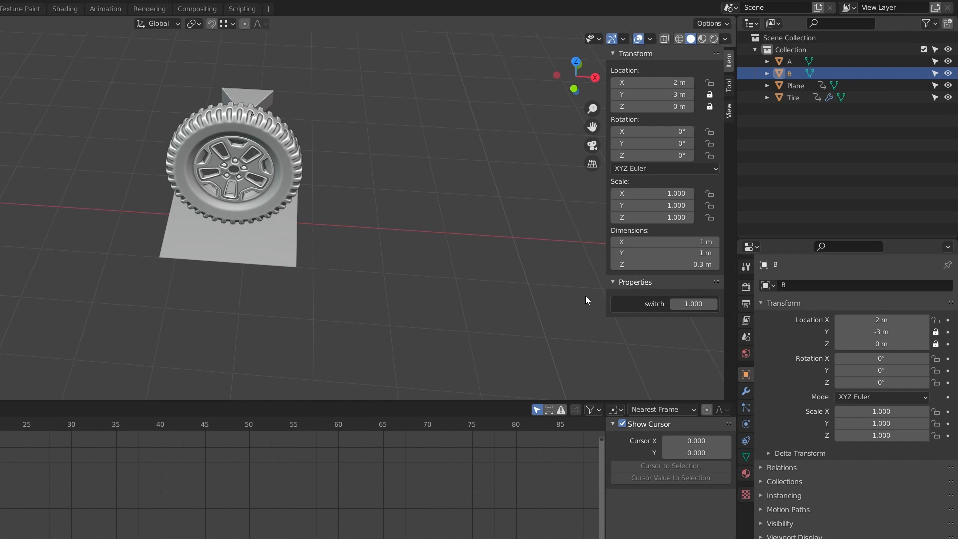
right_click(697, 304)
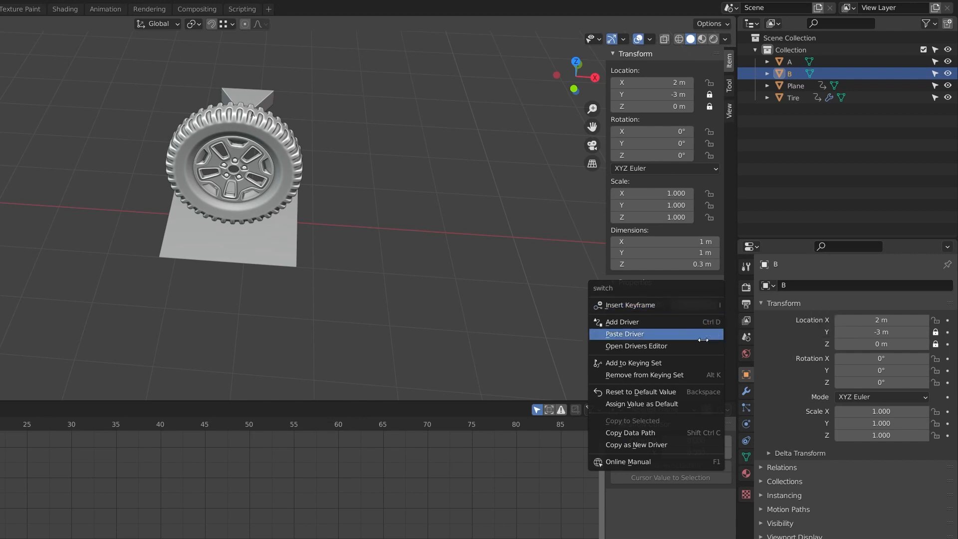
click(687, 433)
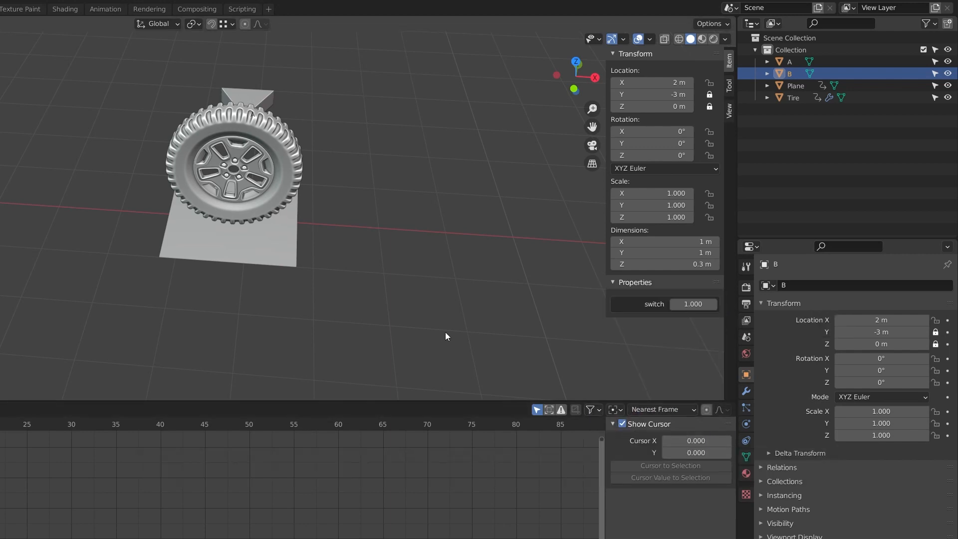
Step: Add a second input variable named switch to the tire's X Location driver
click(285, 181)
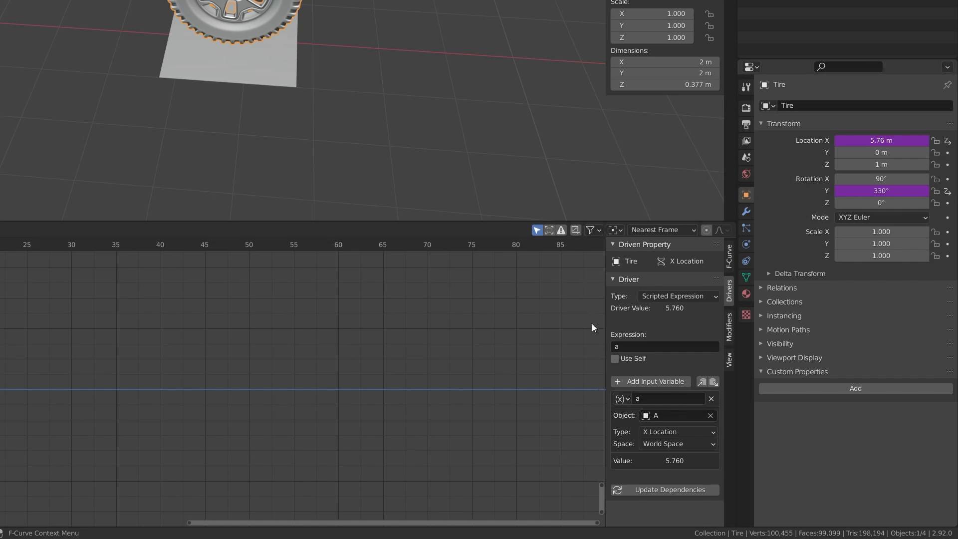
click(649, 383)
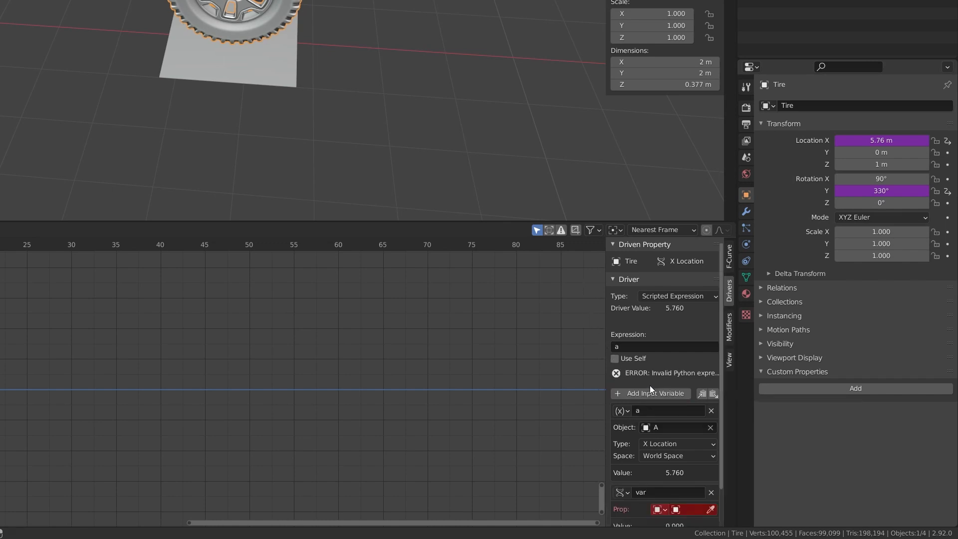
scroll(650, 385, down, 2)
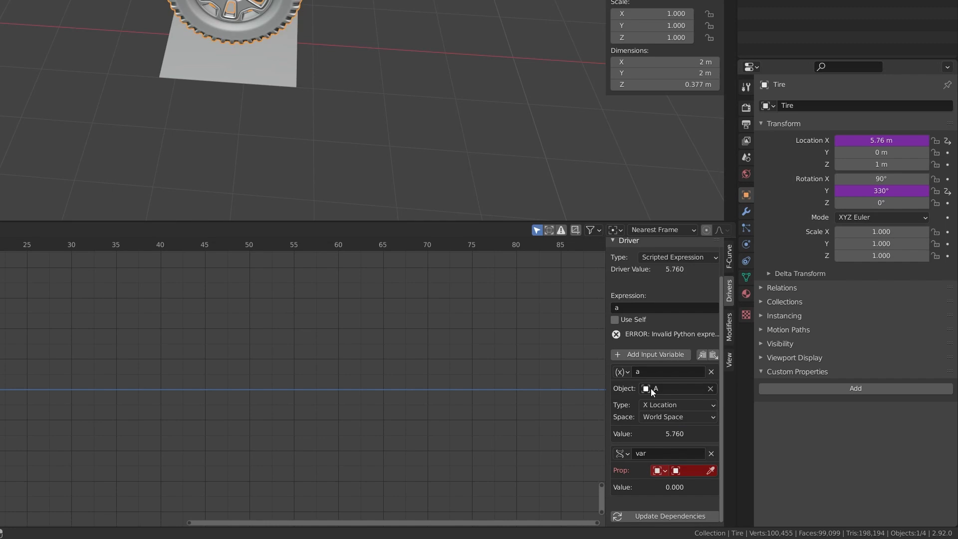
click(654, 452)
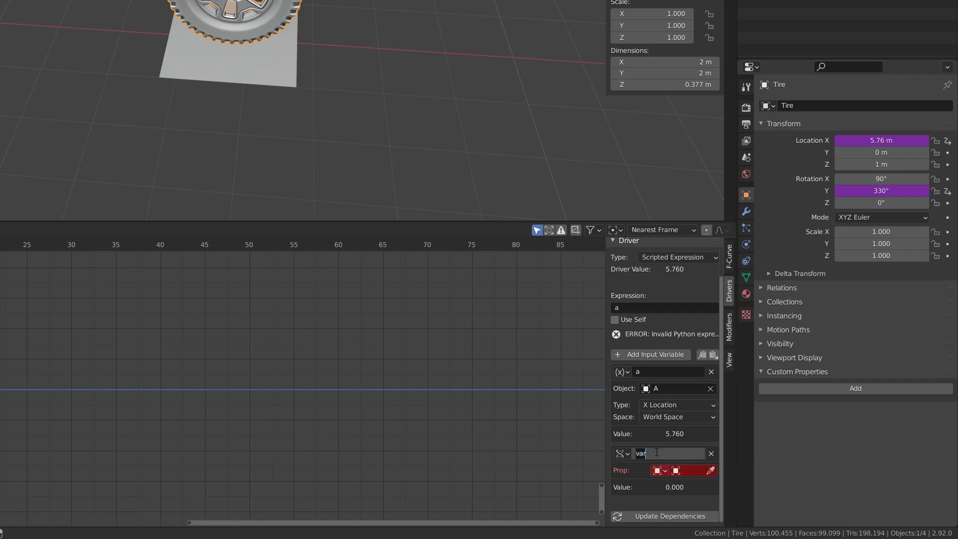
text(switch)
key(Return)
Step: Make the switch variable a Single Property input reading object B, and paste the copied data path ["switch"]
click(621, 453)
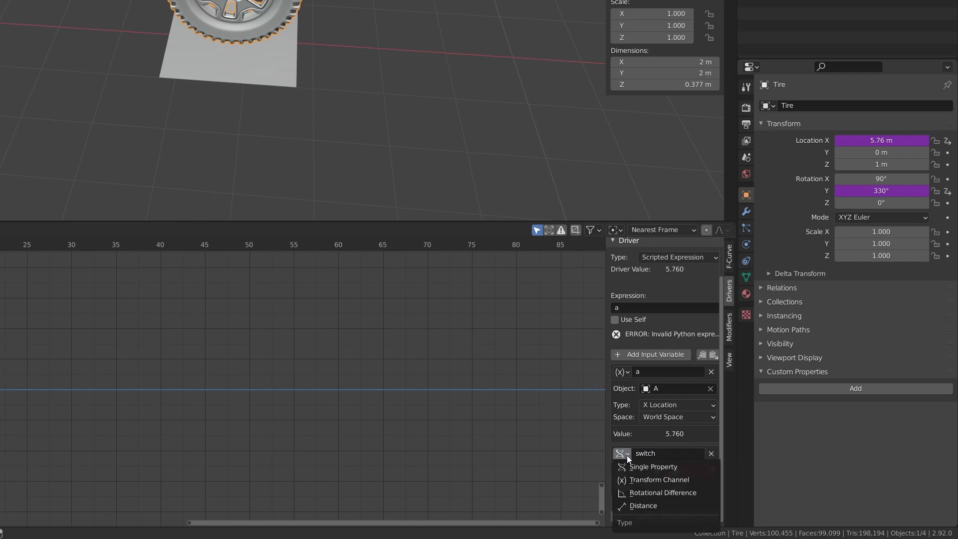
click(681, 469)
click(685, 470)
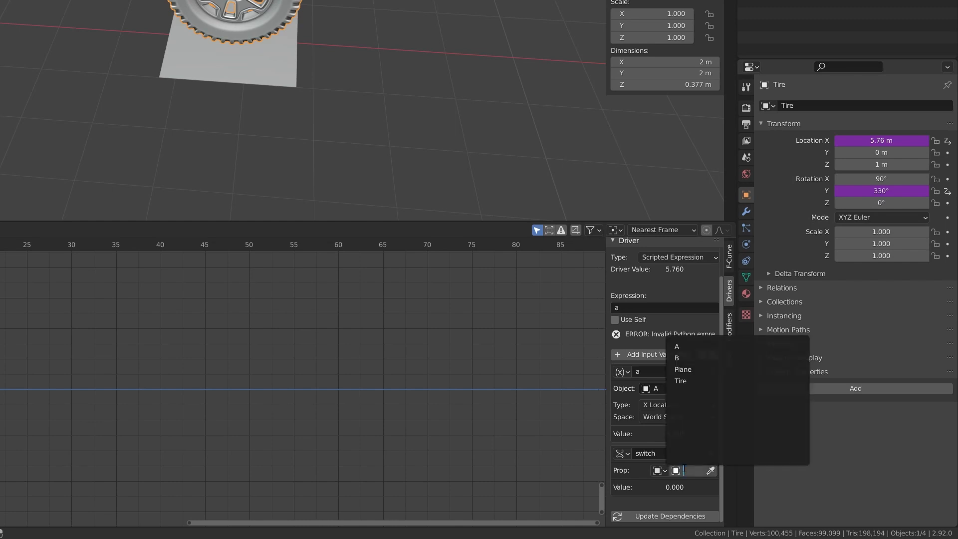
click(699, 359)
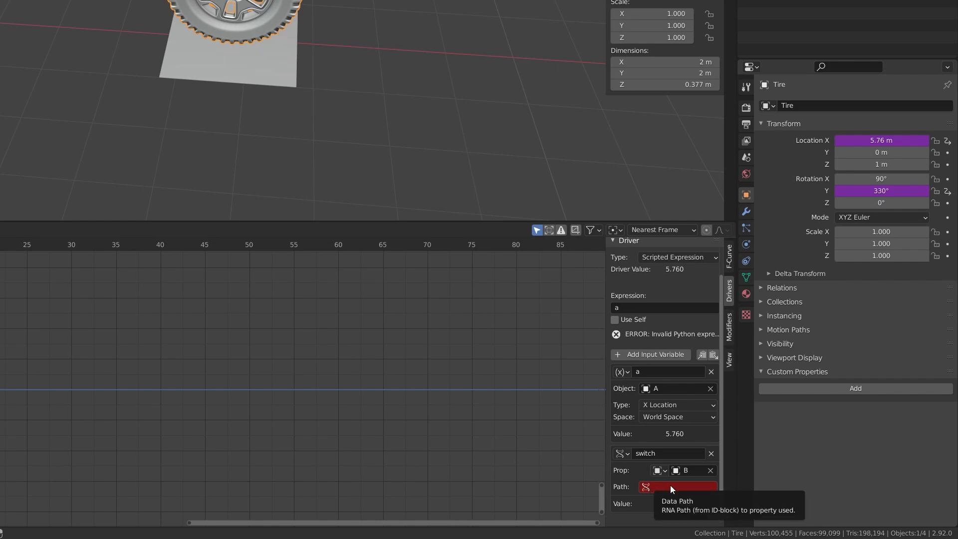
key(ctrl+v)
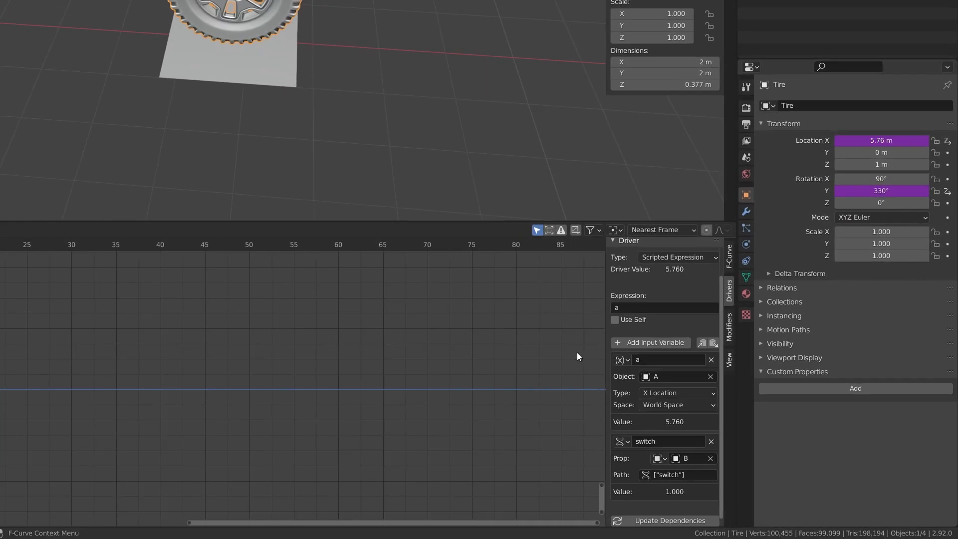
Step: Set the tire's X Location driver expression to a if switch==1 else 0, and slide object A along X to about 7.2 m to test it
click(630, 308)
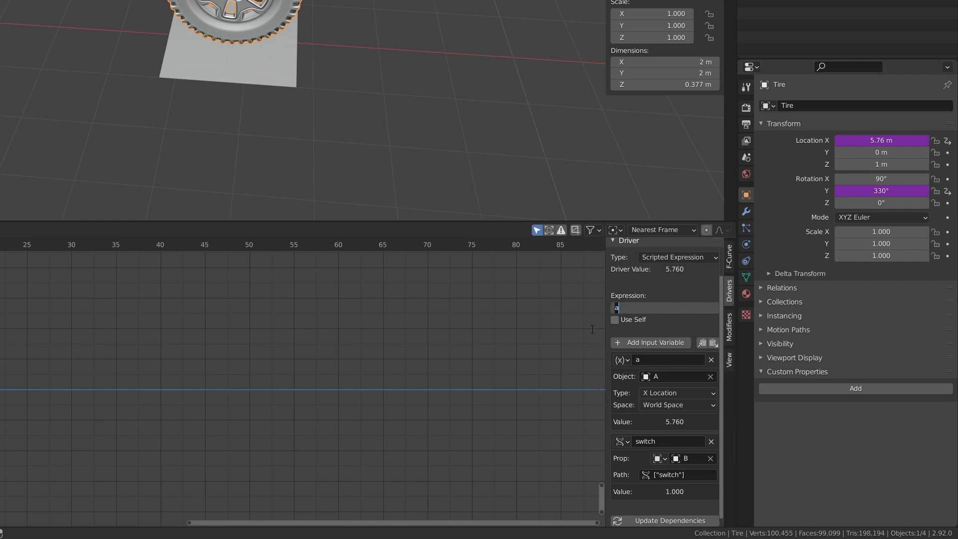
text(a if)
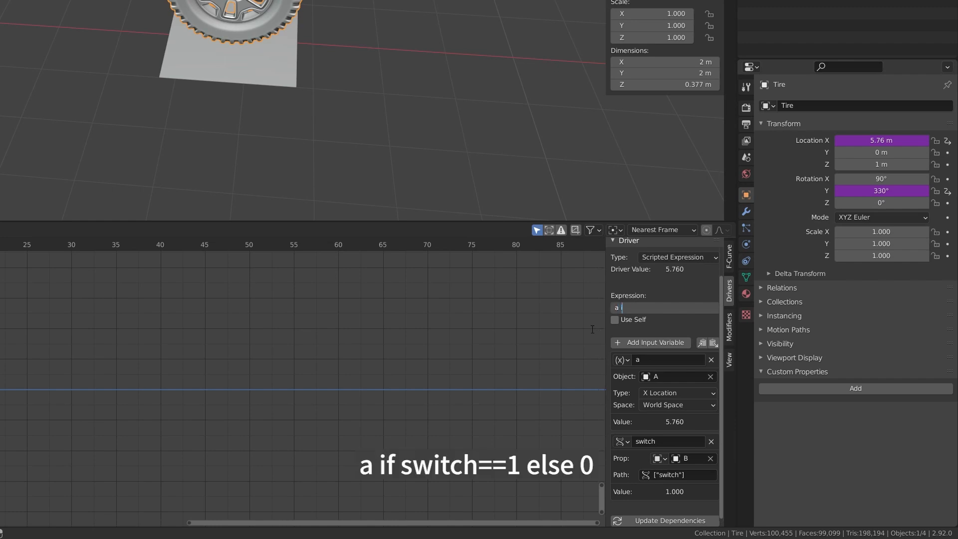
text( switch==1 else 0)
key(Return)
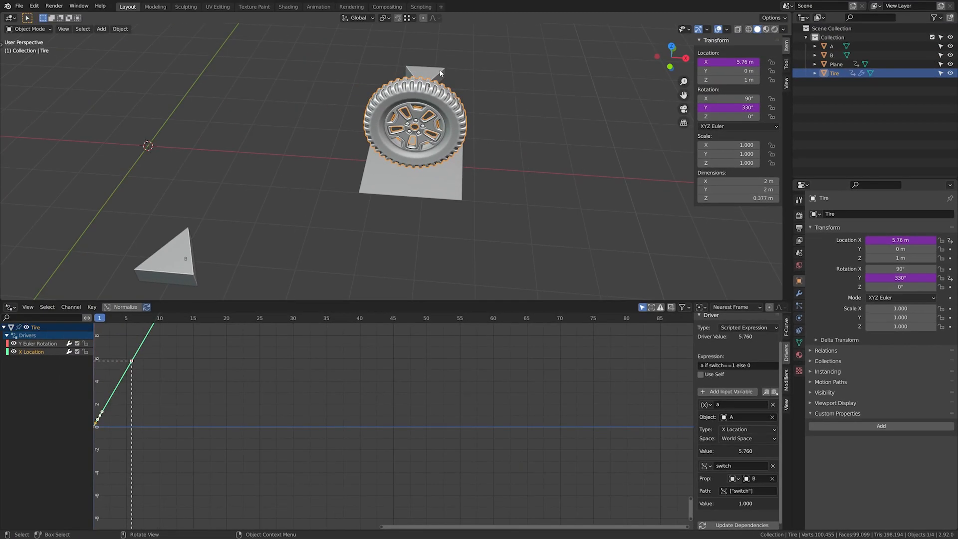
click(440, 73)
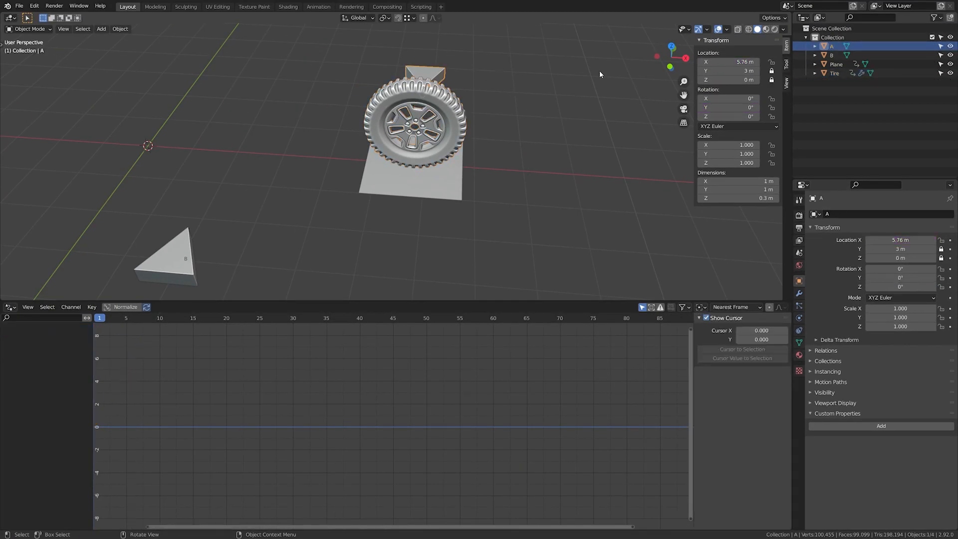
drag(735, 62, 807, 61)
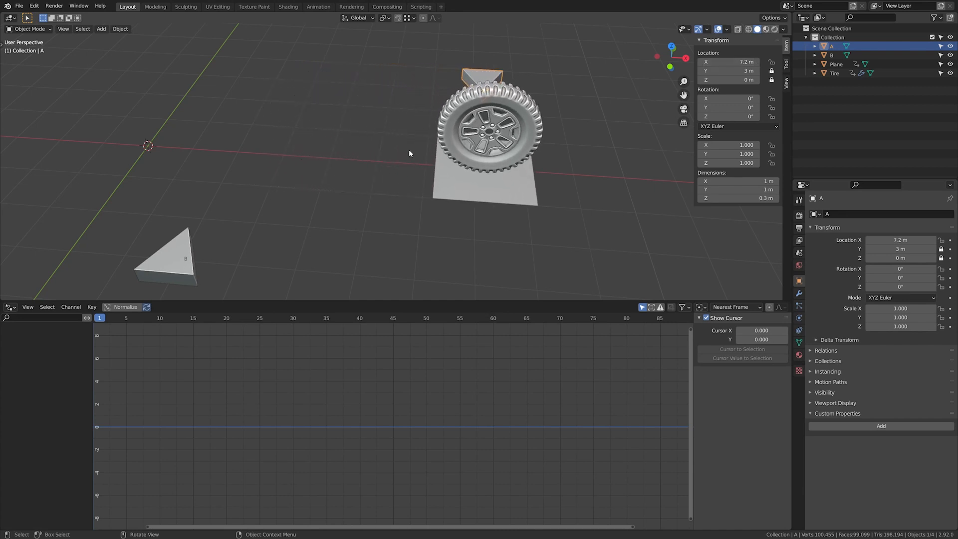
Step: Set object B's switch property to 0 and slide object A along X to about 8.24 m to test the tire's driver
click(177, 253)
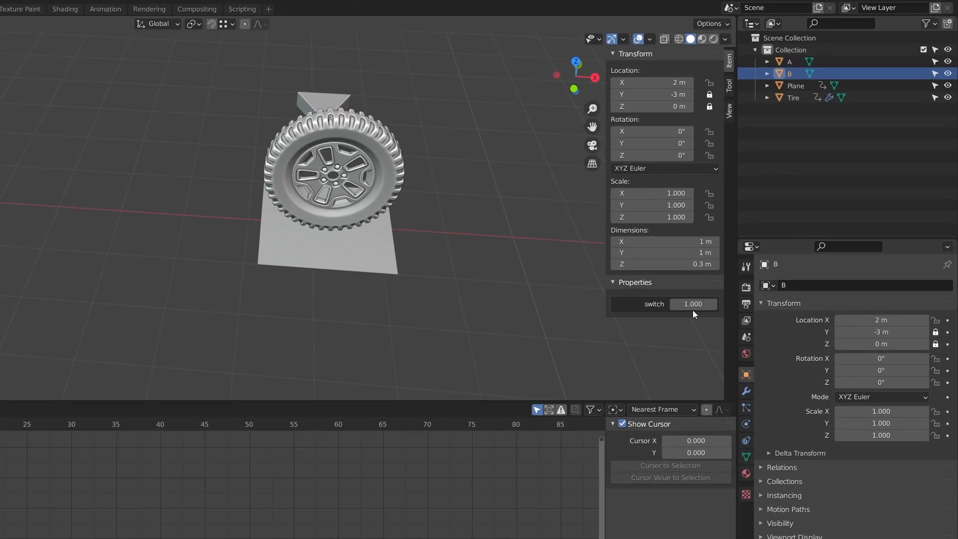
click(693, 310)
text(0)
key(Return)
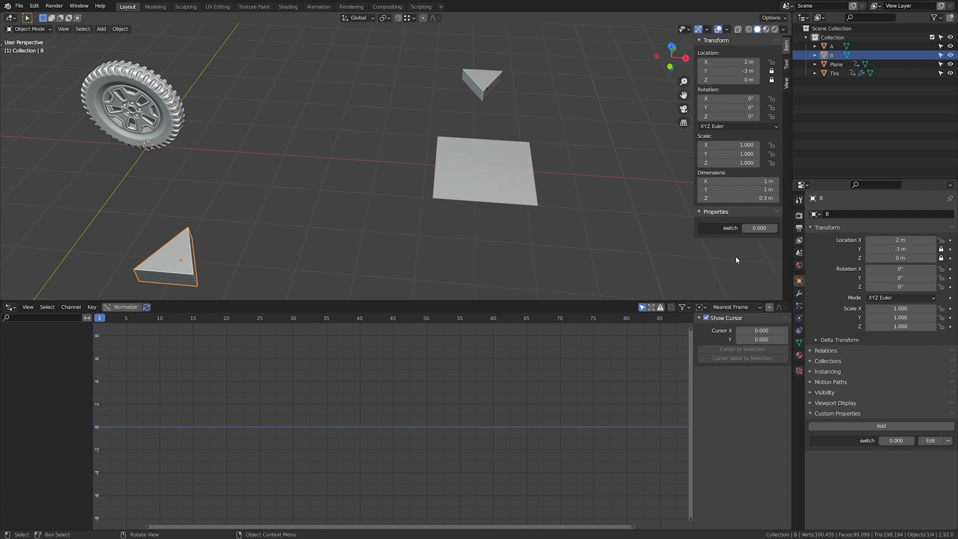
click(493, 80)
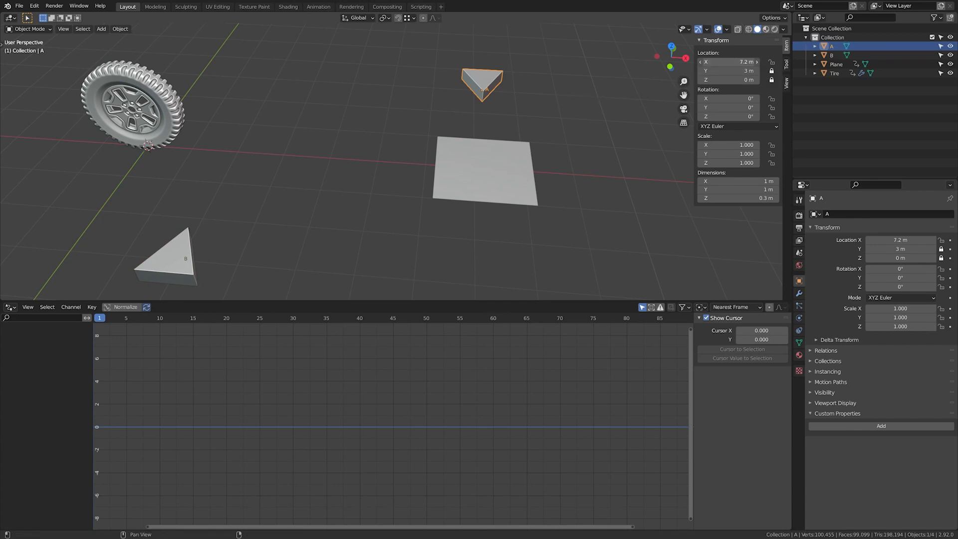
mouse_move(733, 61)
mouse_down()
mouse_move(710, 62)
mouse_move(749, 62)
mouse_up()
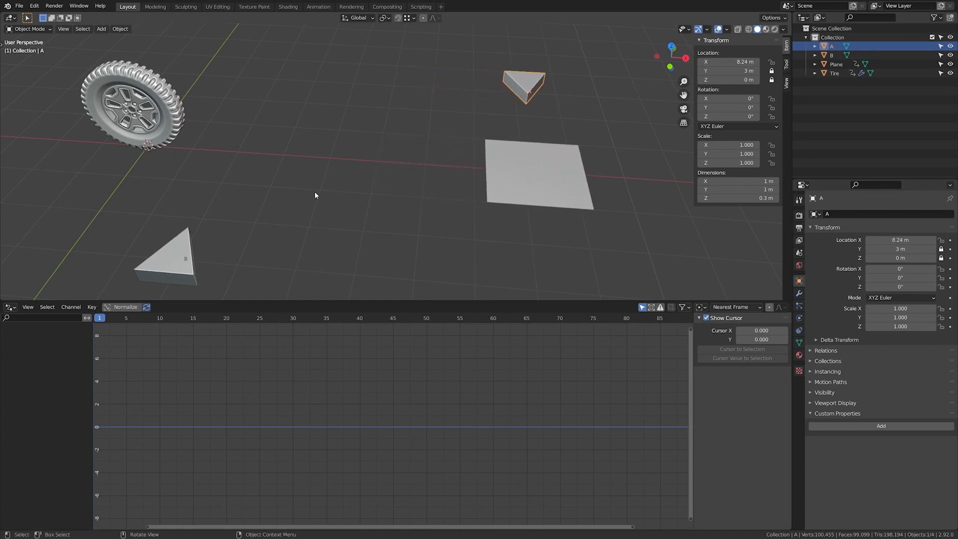
Step: Set object B's switch property to 1 and slide object A back and forth along X, ending at about 7.26 m
click(177, 253)
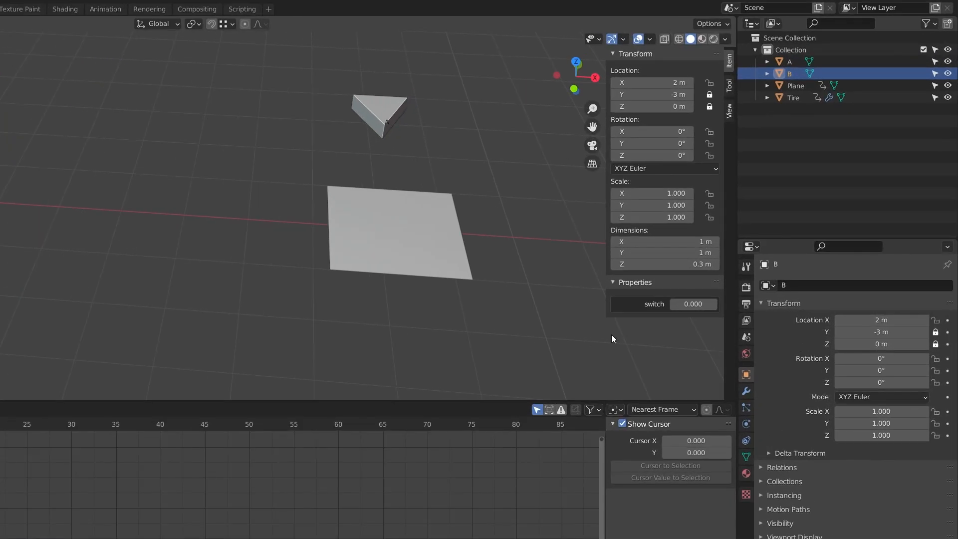
click(707, 304)
text(1)
key(Return)
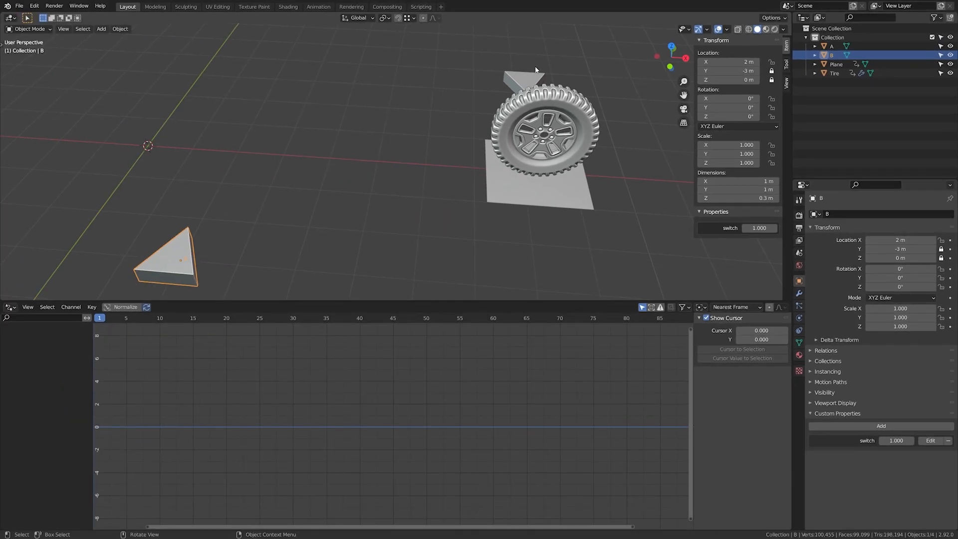
click(527, 79)
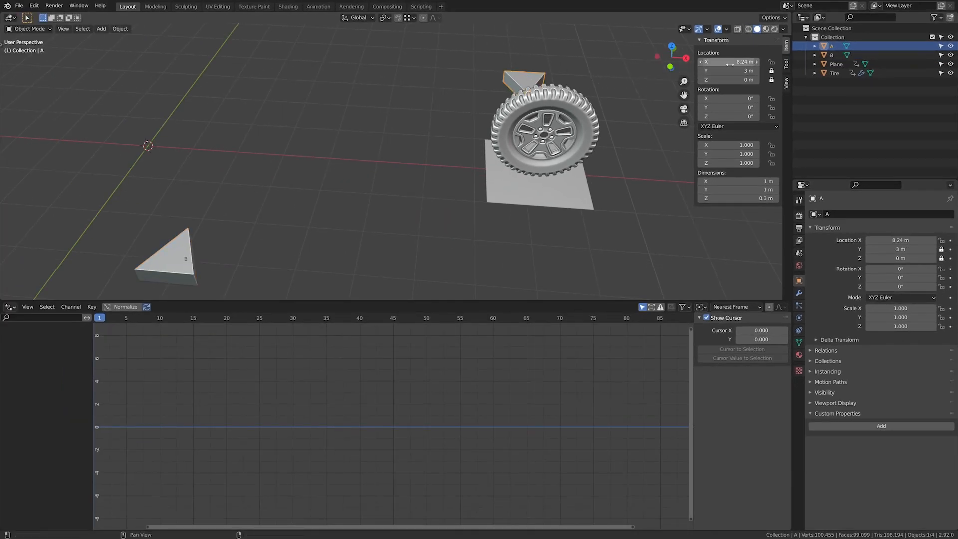
drag(730, 65, 649, 65)
drag(734, 62, 774, 61)
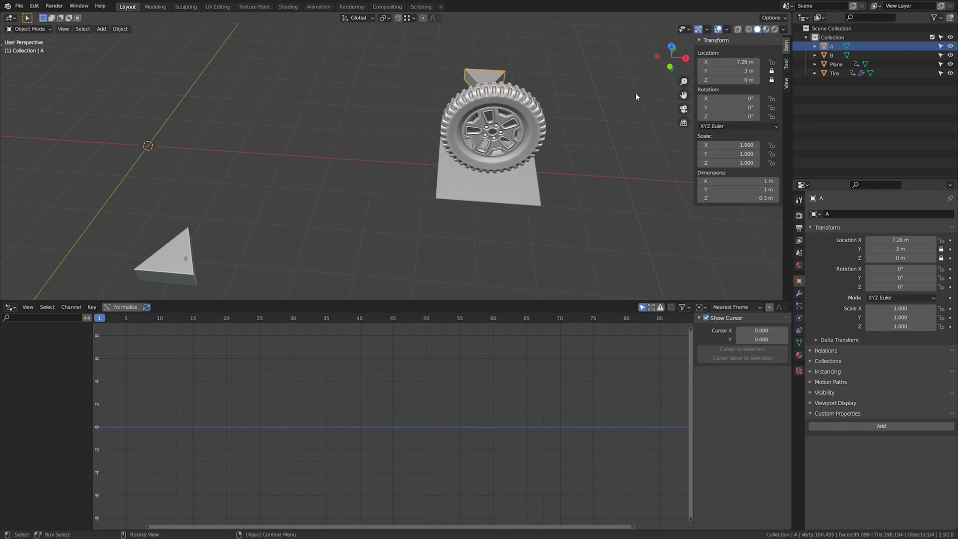